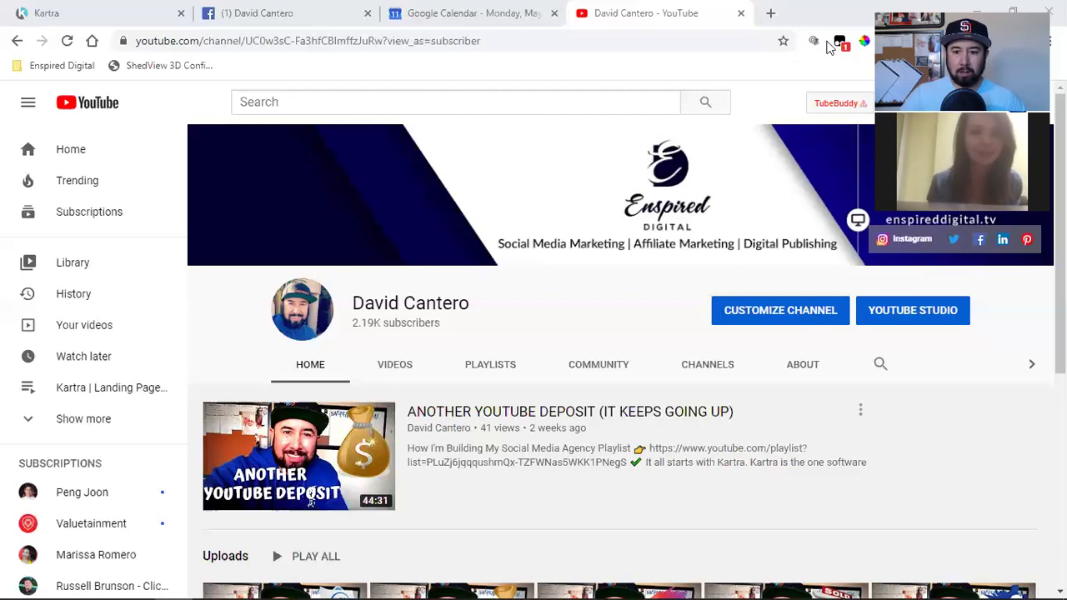
Step: Open the bookmarked Facebook Ads Manager account in a new browser tab
click(770, 13)
click(74, 65)
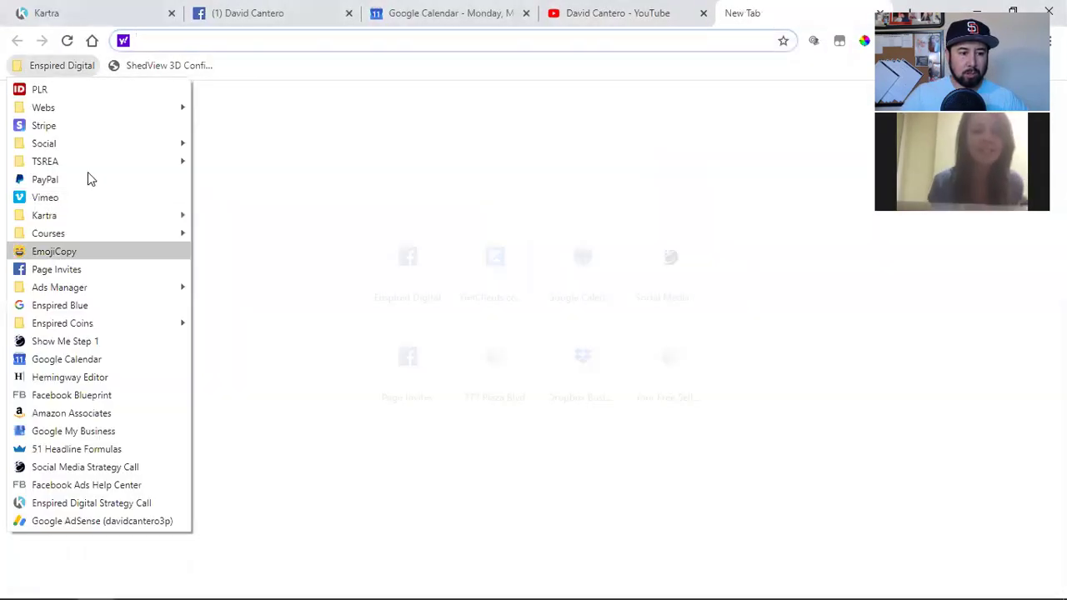
mouse_move(90, 162)
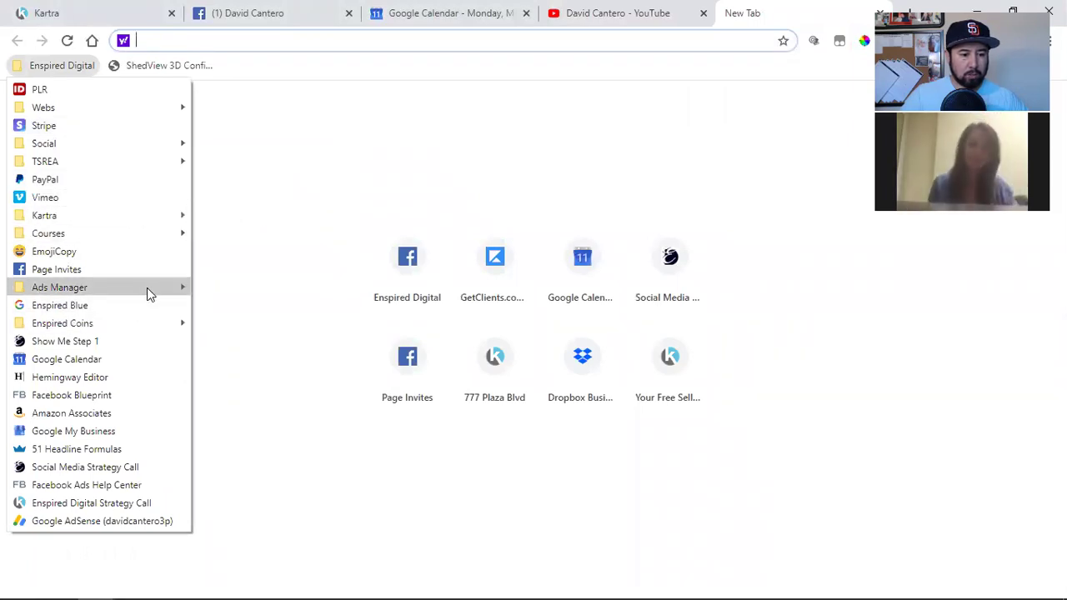
mouse_move(148, 291)
click(275, 367)
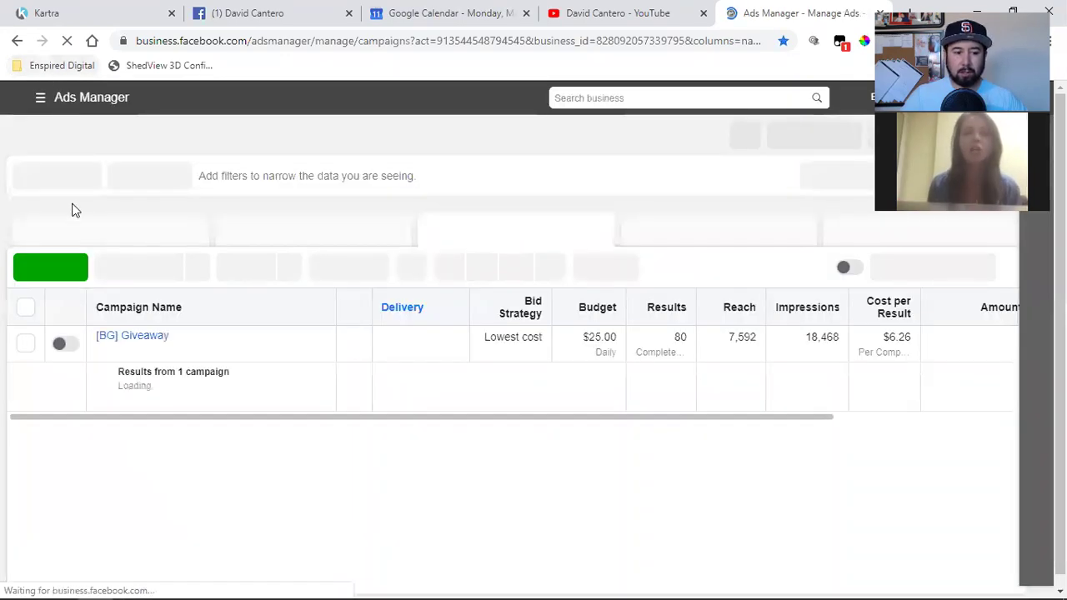
Step: Start a new campaign and declare it as a Special Ad Category campaign for Housing
click(48, 272)
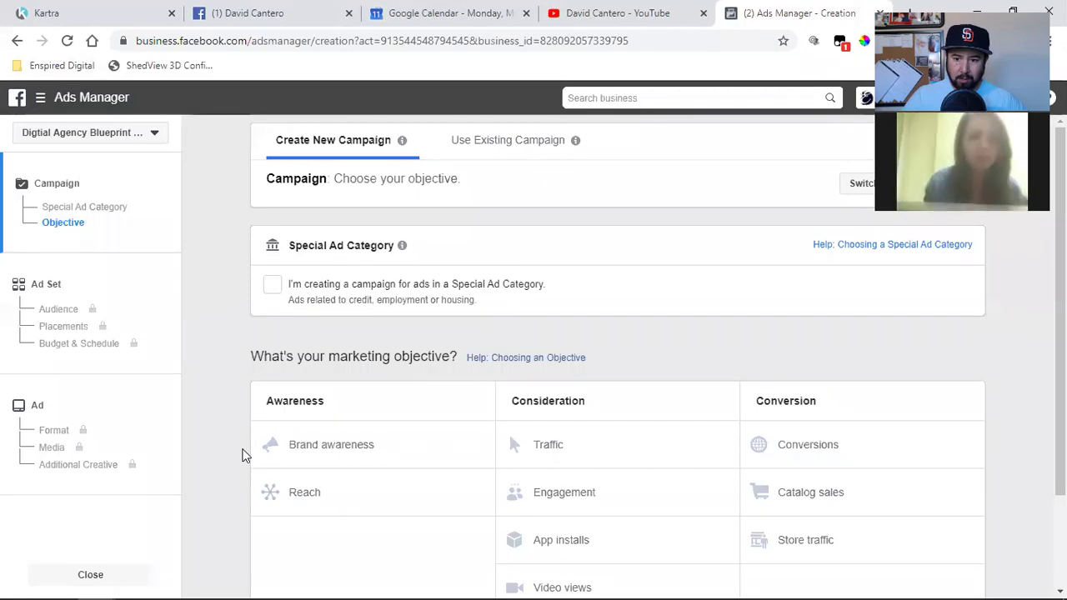
click(273, 286)
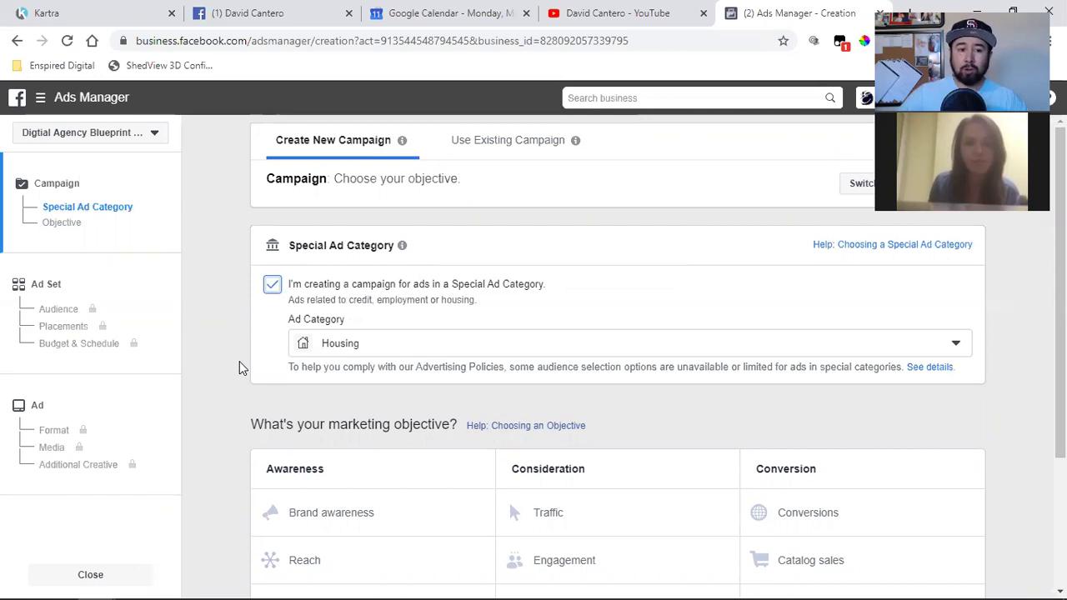
Step: Switch to the Enspired Digital Facebook page and examine its options for creating and managing ads
click(274, 13)
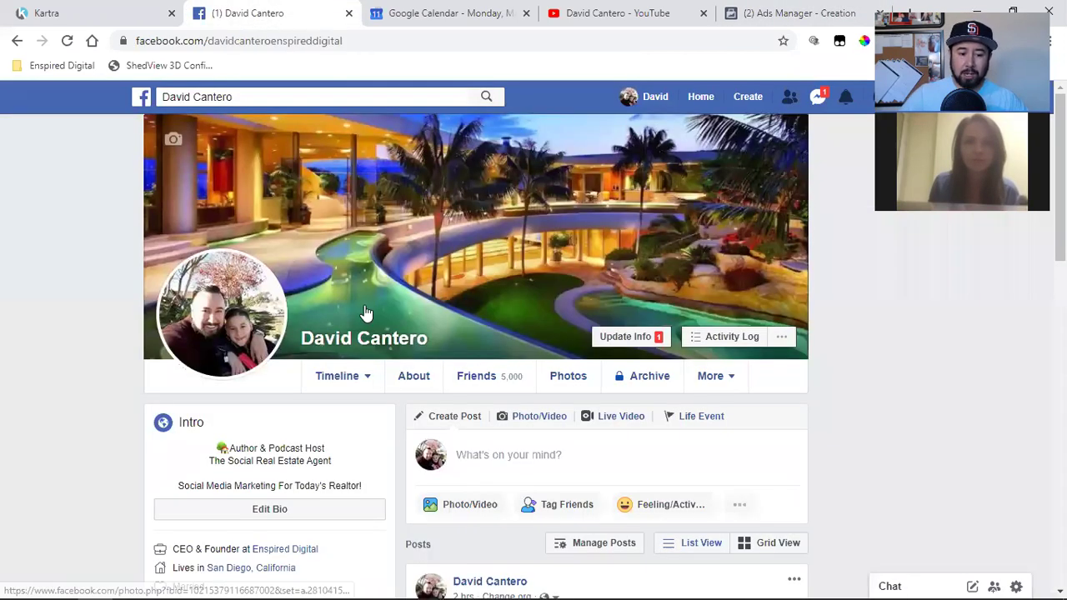
click(277, 552)
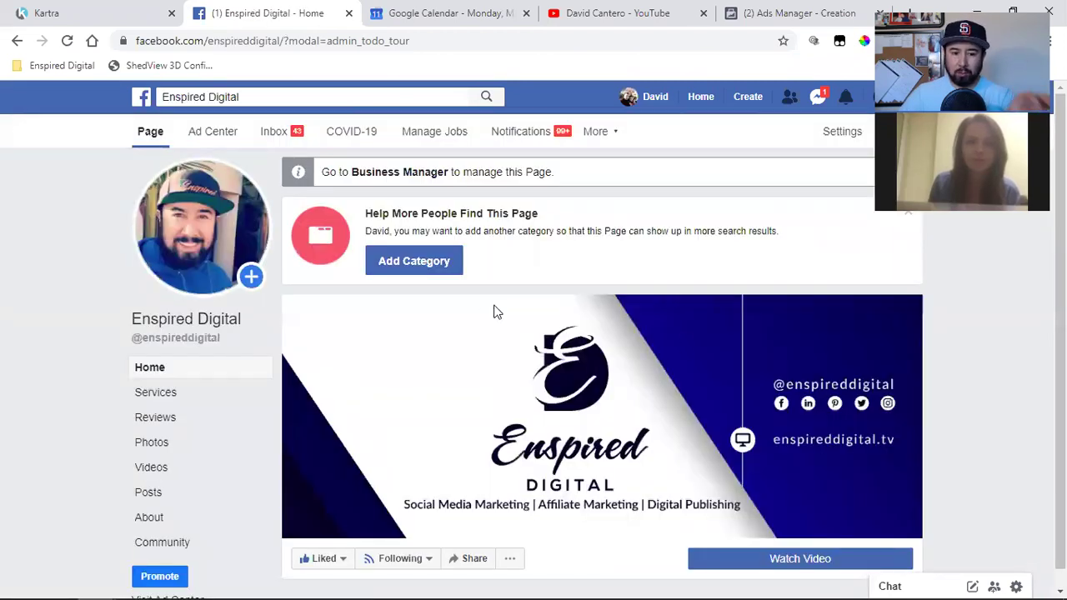
mouse_move(481, 300)
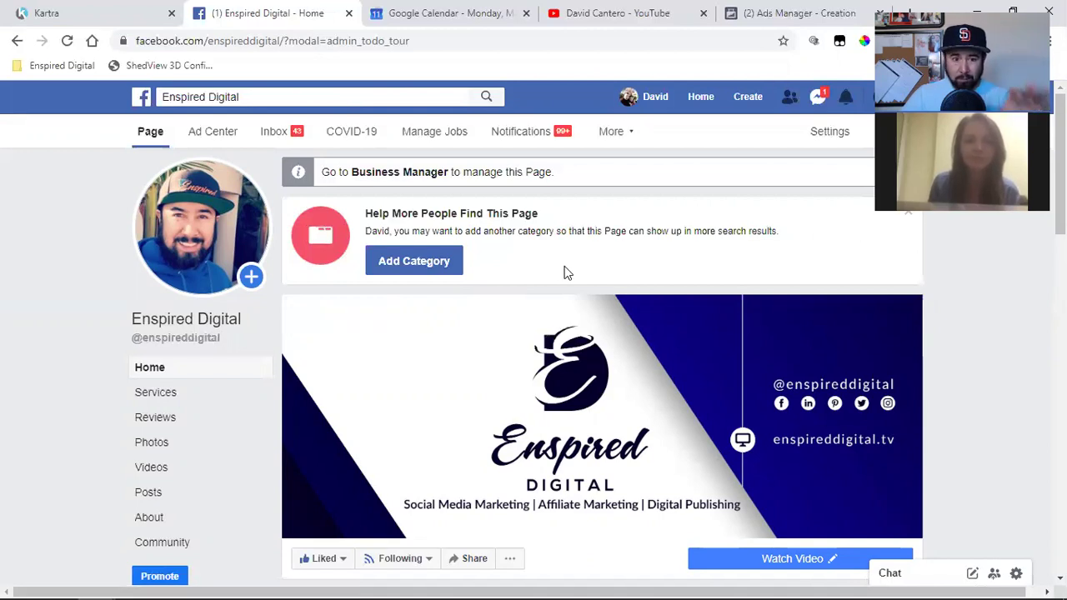
click(755, 99)
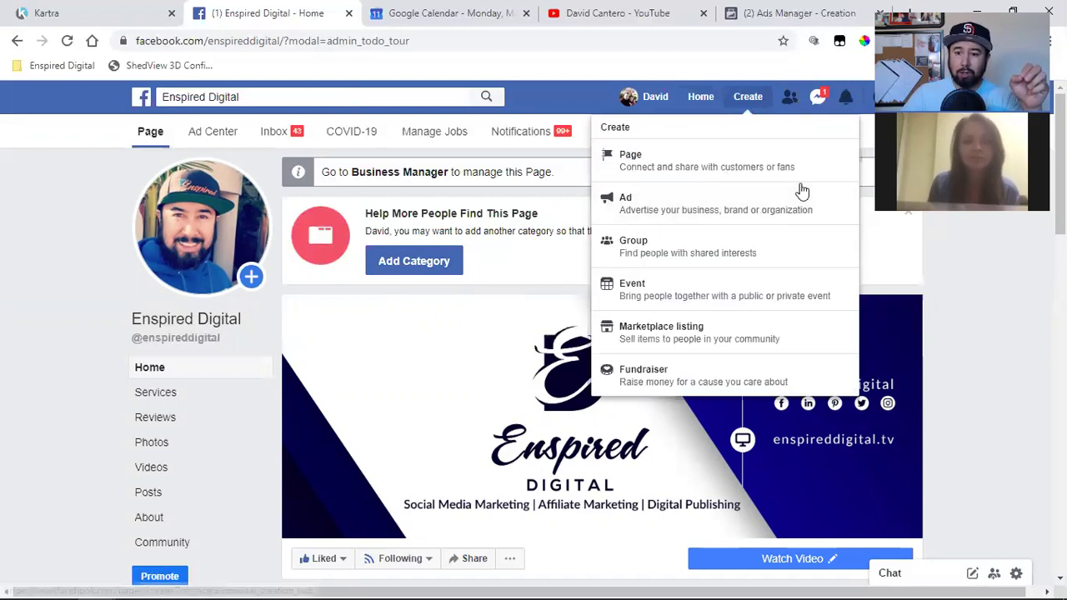
click(908, 97)
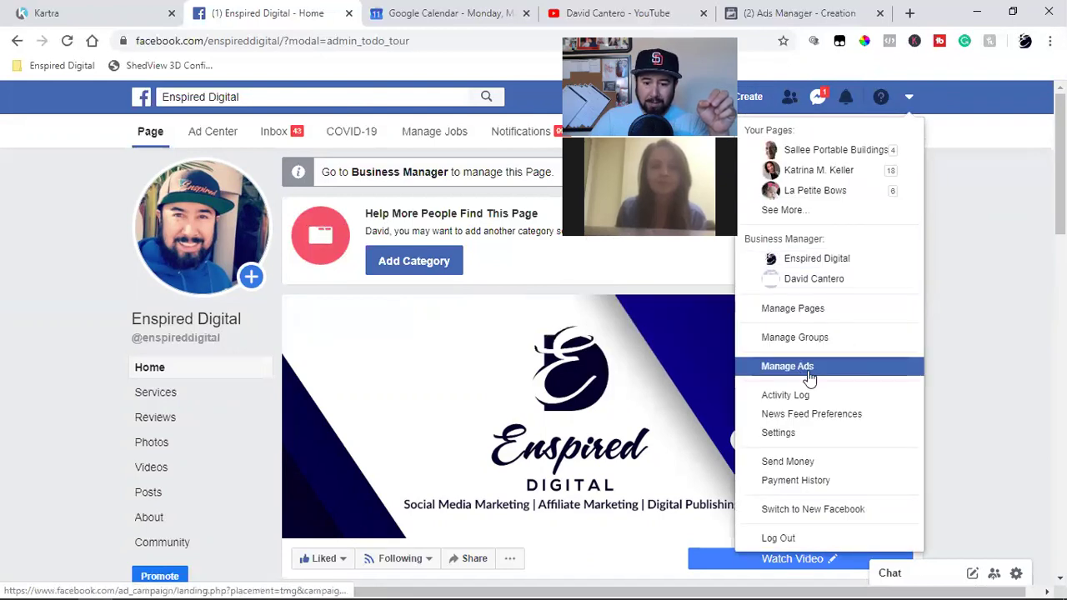
click(995, 305)
Step: Return to the Ads Manager campaign overview and start creating a new campaign
click(771, 15)
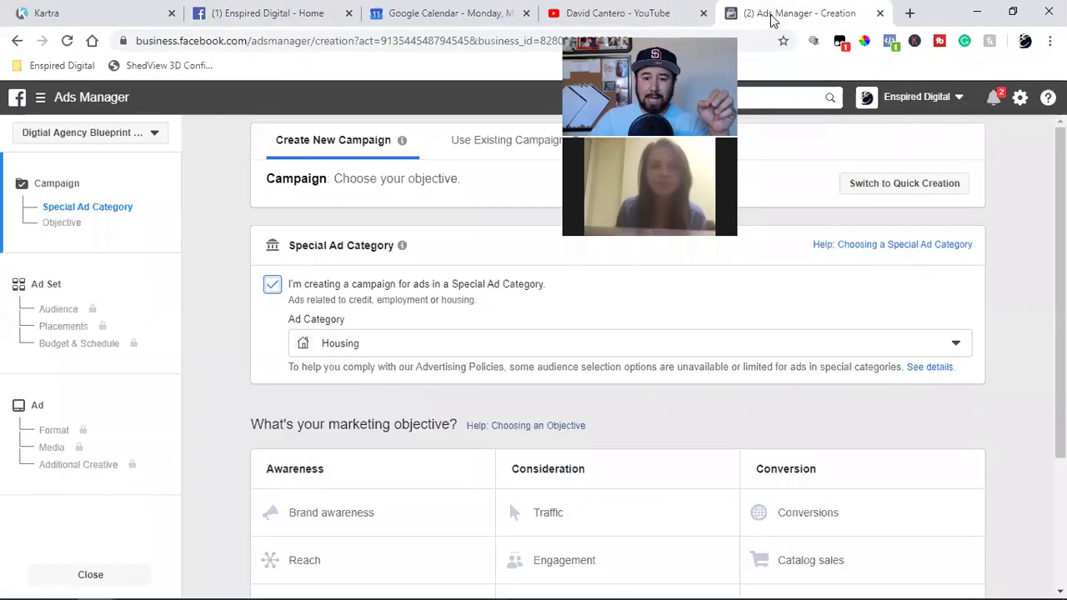
click(39, 100)
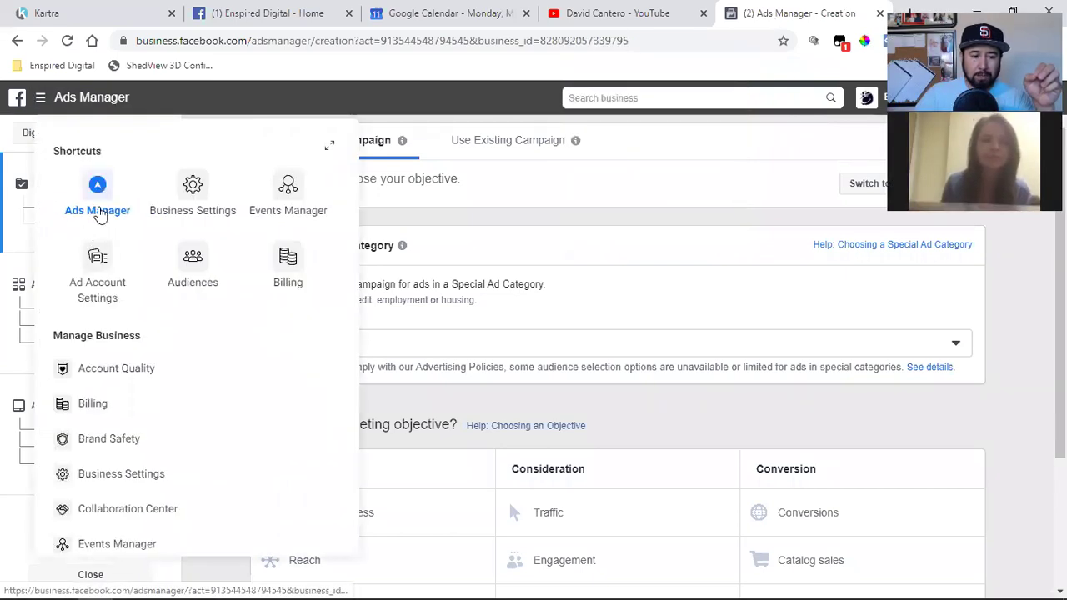
click(99, 213)
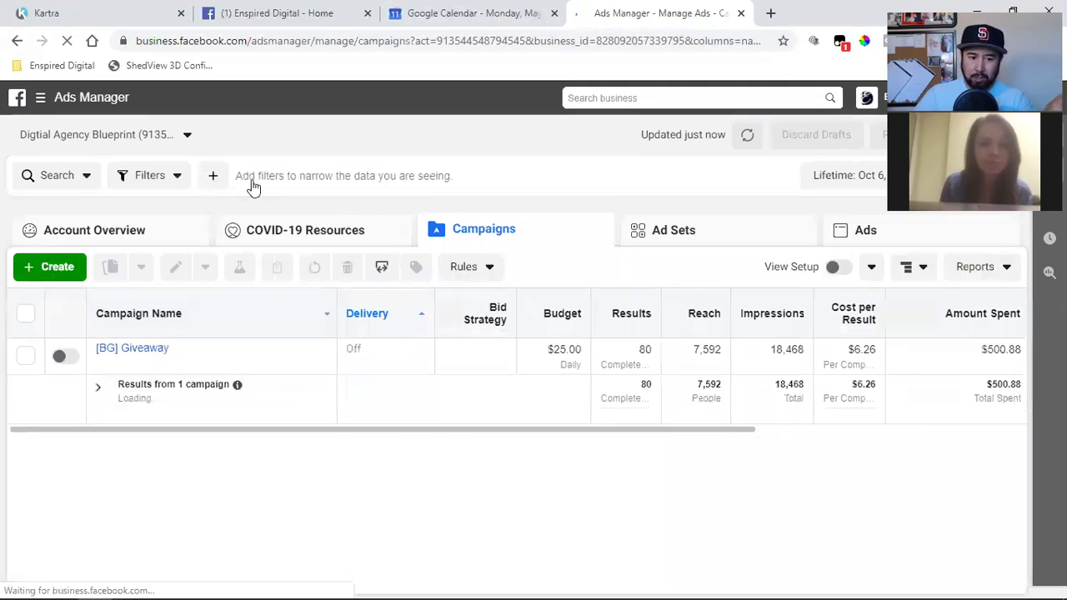
click(49, 267)
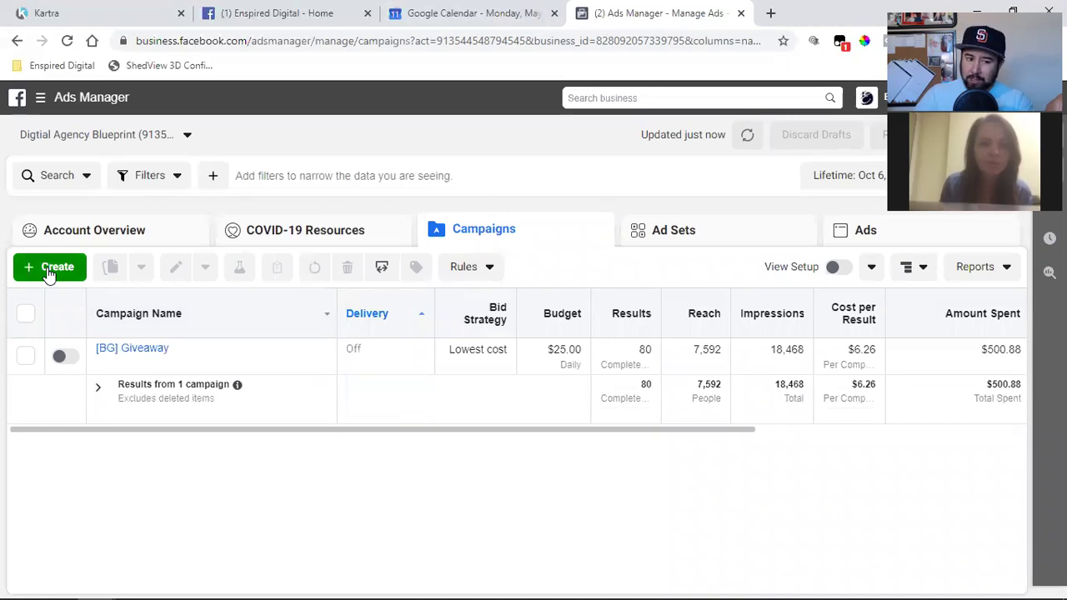
click(49, 268)
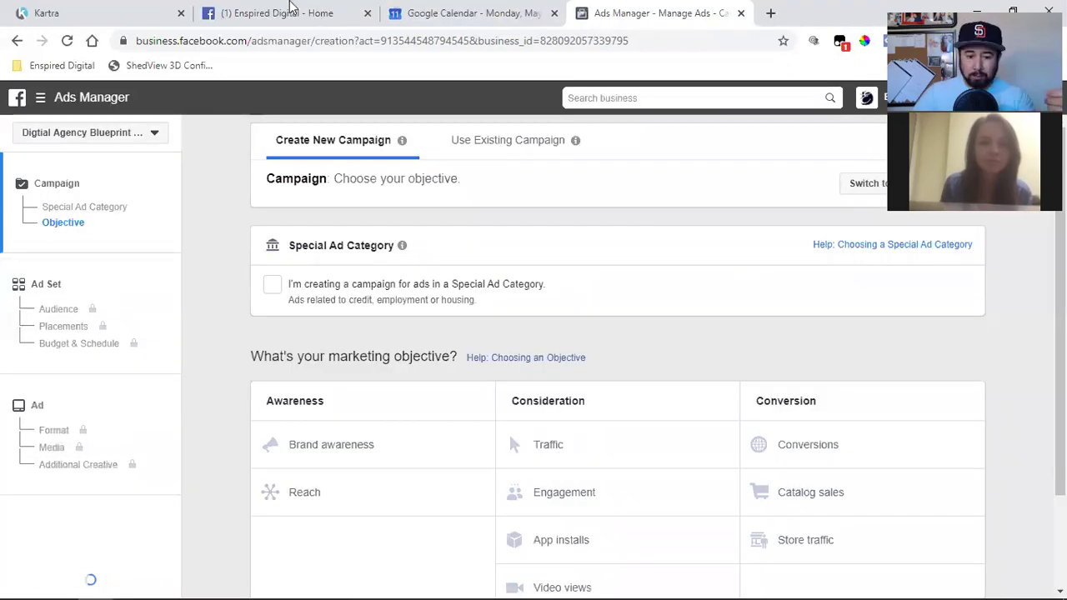
Step: Declare the new campaign as a Special Ad Category campaign with Housing as the ad category
click(290, 7)
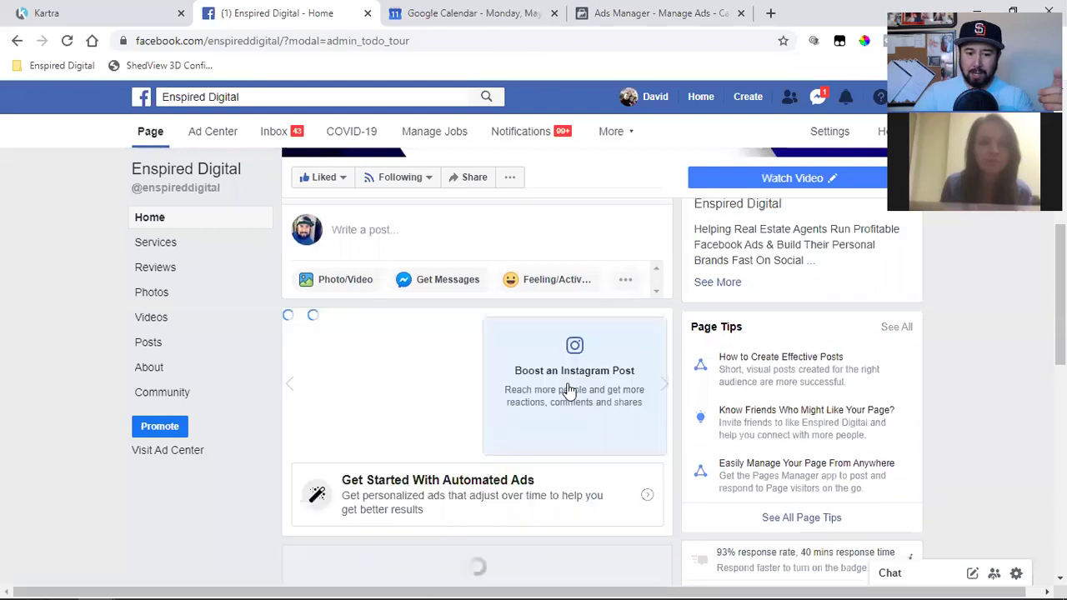
click(638, 15)
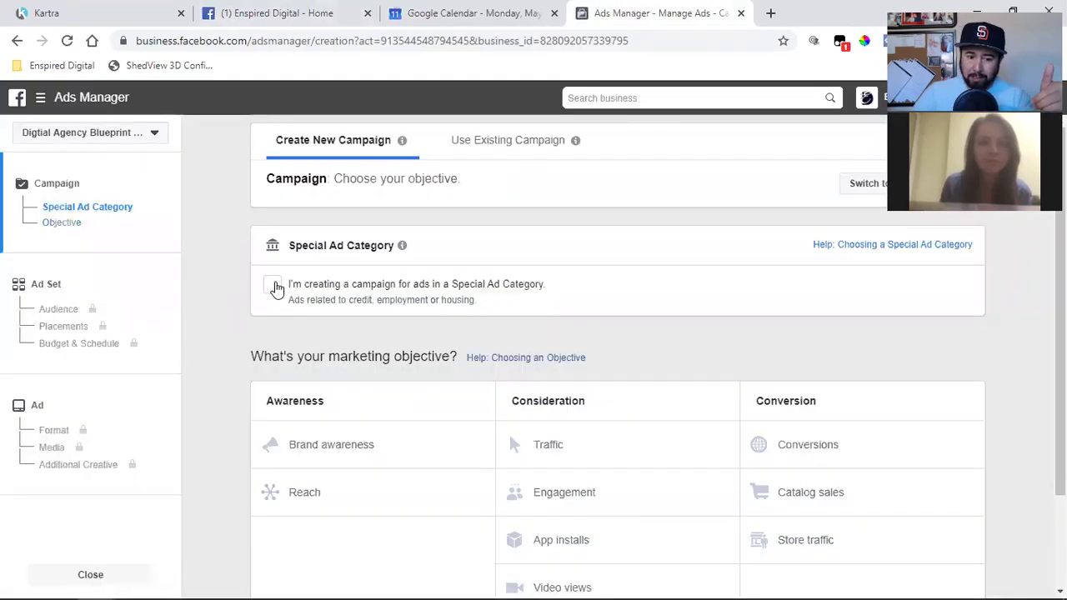
click(271, 288)
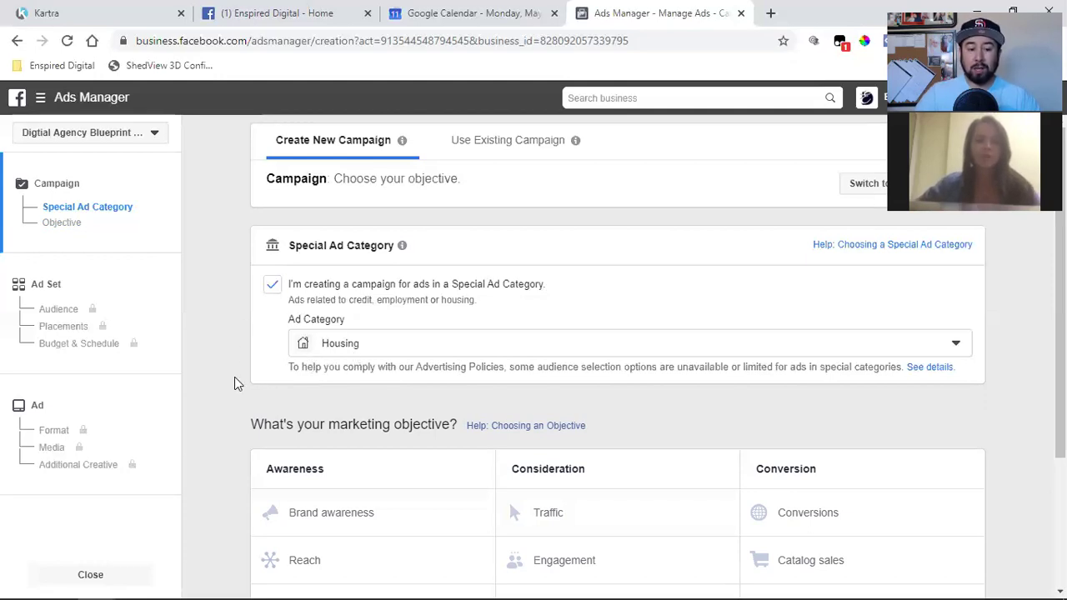
Step: Choose Engagement as the marketing objective and continue to the ad set to review its audience options
scroll(234, 377, down, 1)
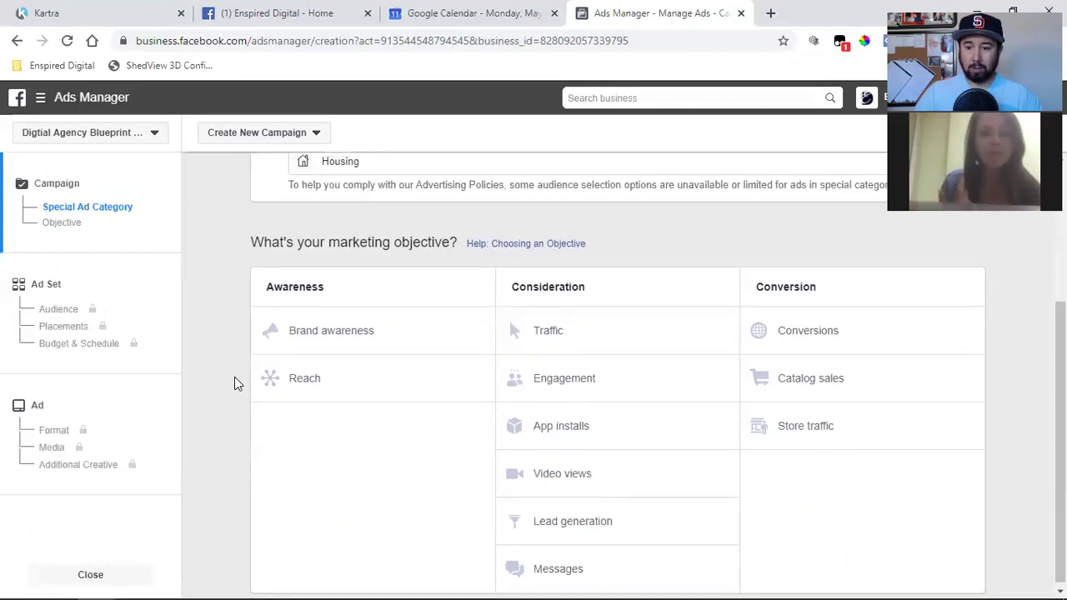
scroll(235, 380, up, 2)
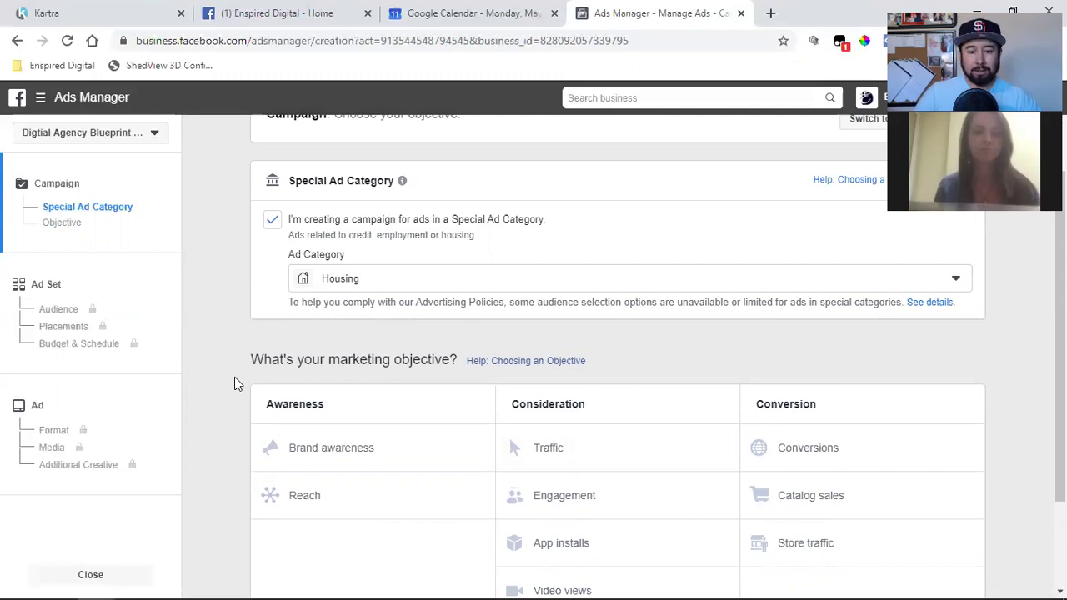
scroll(375, 375, down, 1)
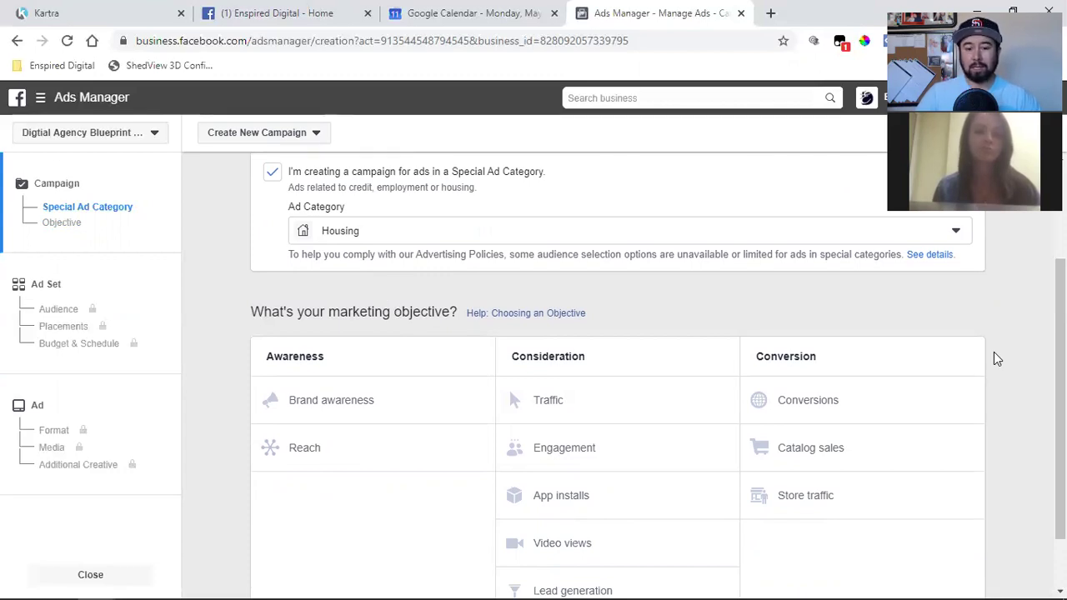
scroll(994, 352, down, 1)
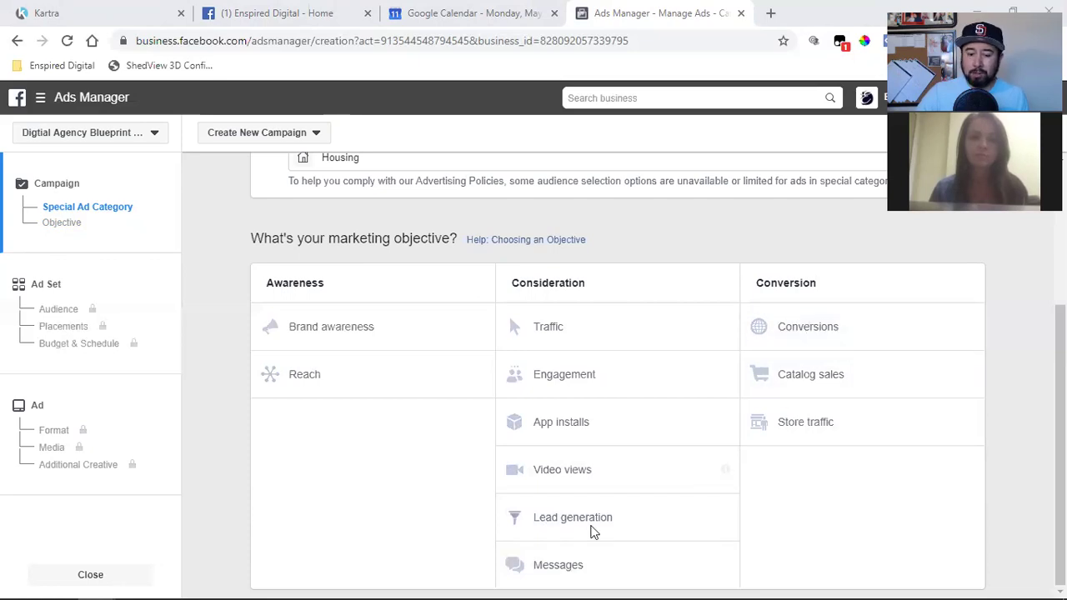
scroll(495, 464, up, 2)
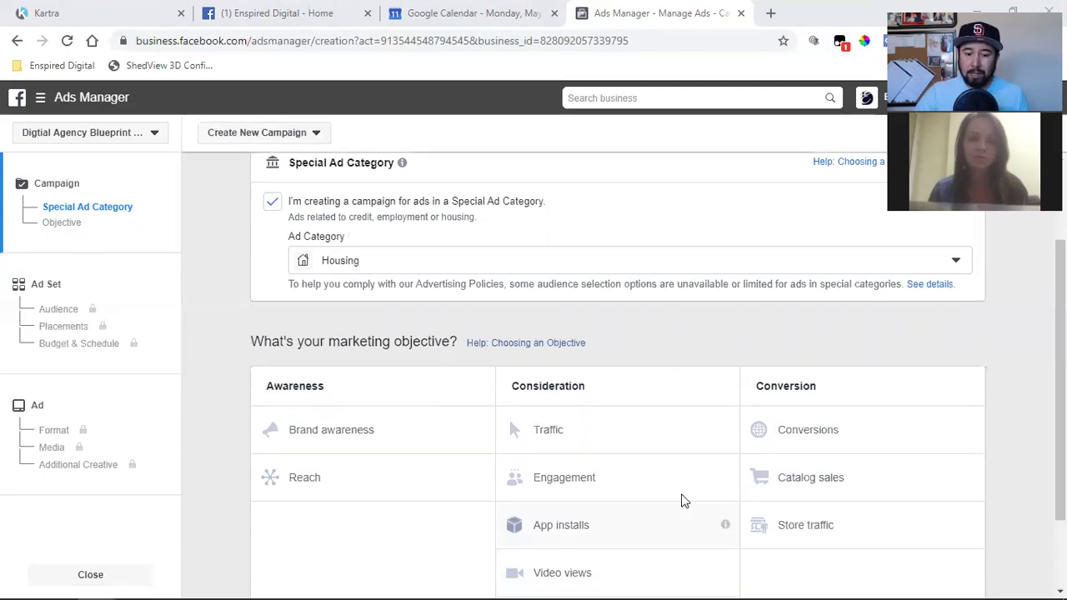
scroll(584, 375, down, 2)
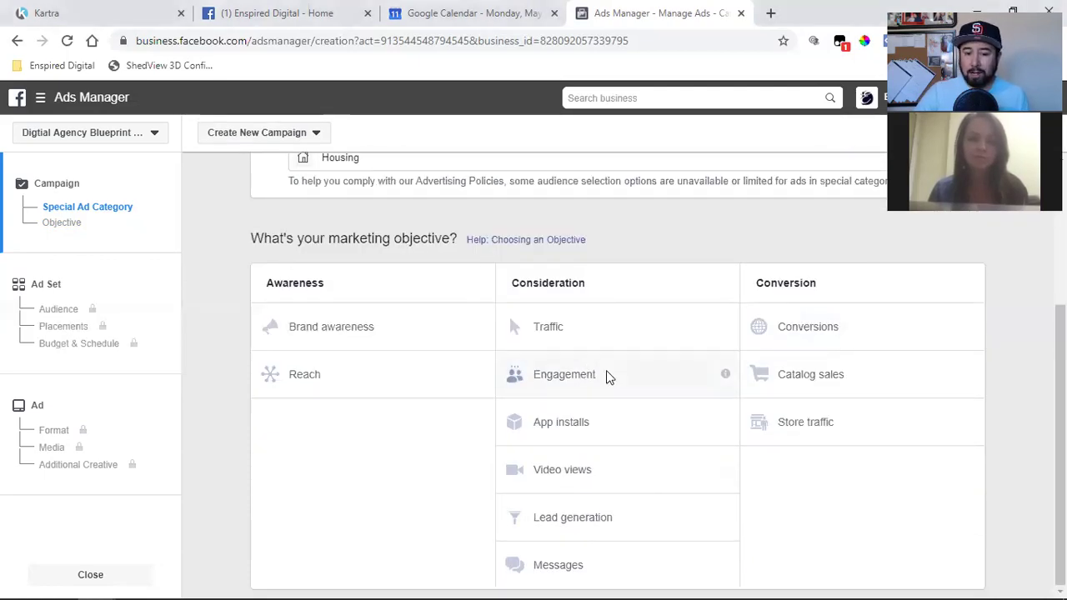
click(606, 375)
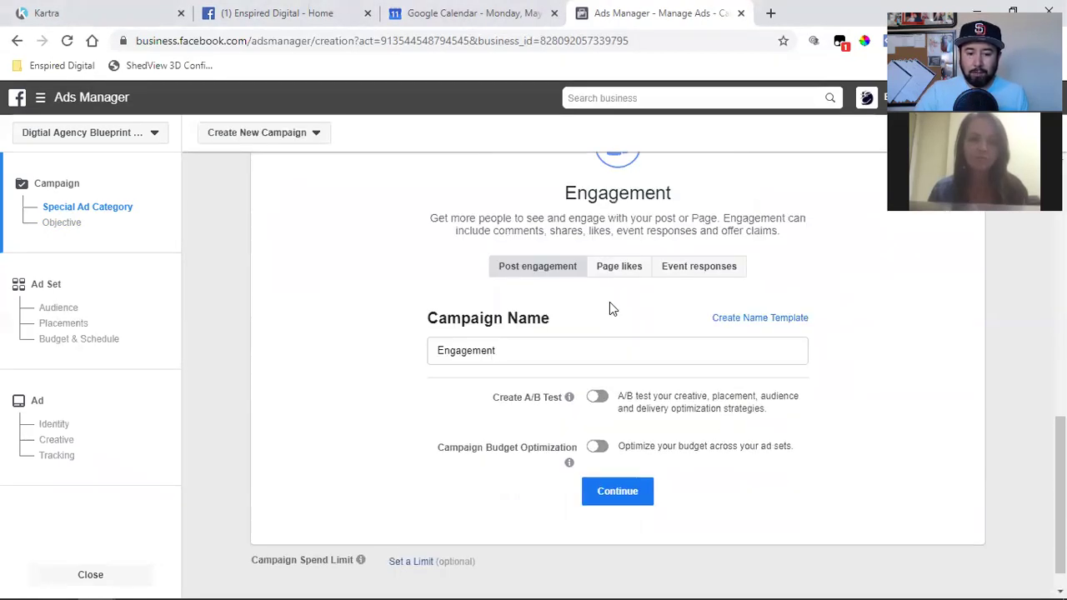
click(615, 492)
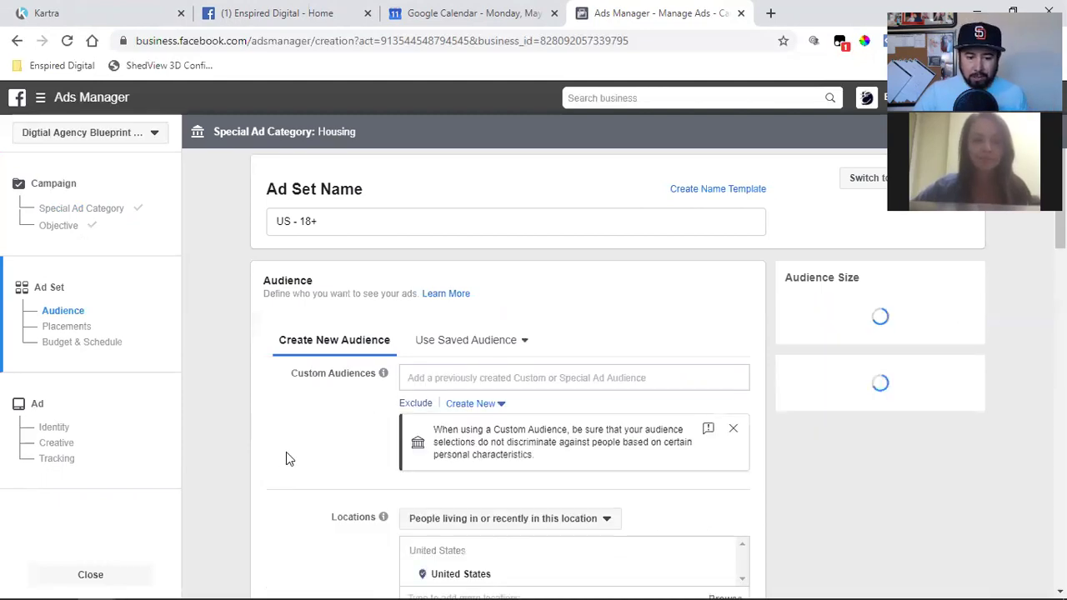
scroll(286, 452, down, 4)
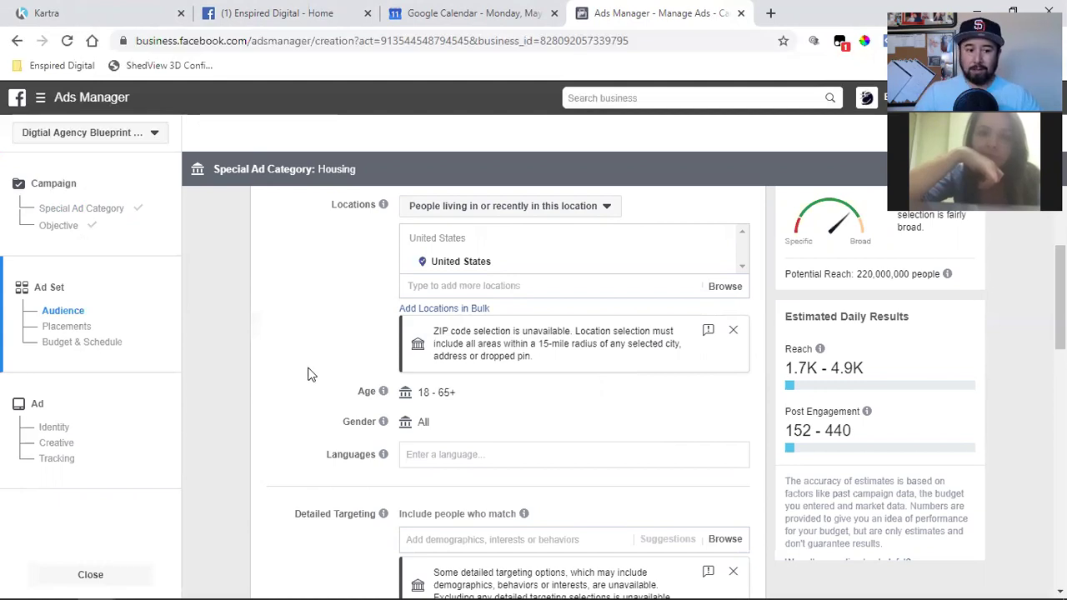
Step: Go back to the campaign objective and change it to Video views
click(59, 227)
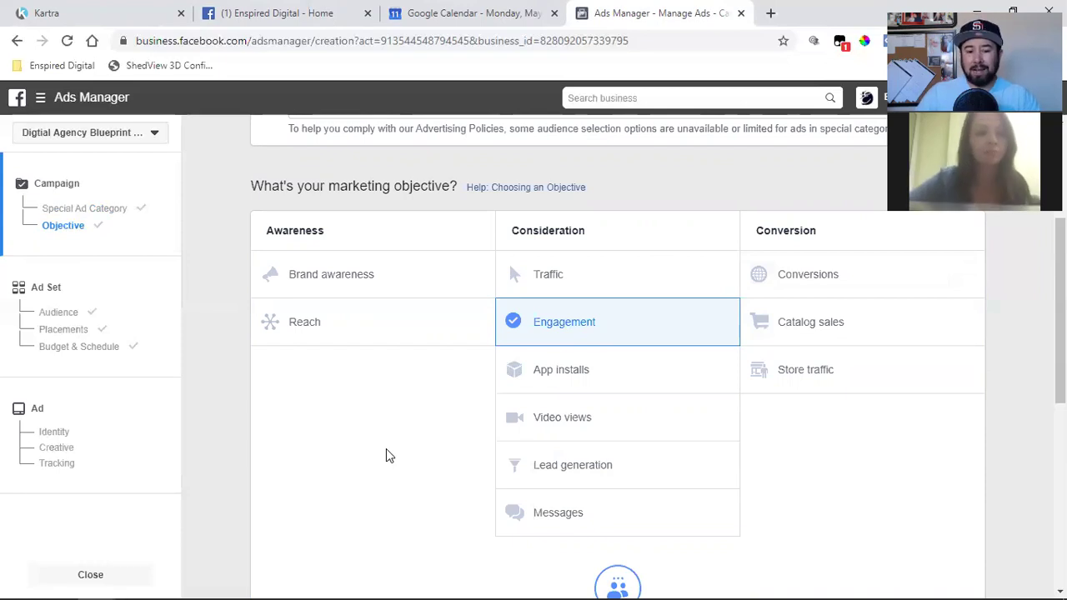
click(596, 417)
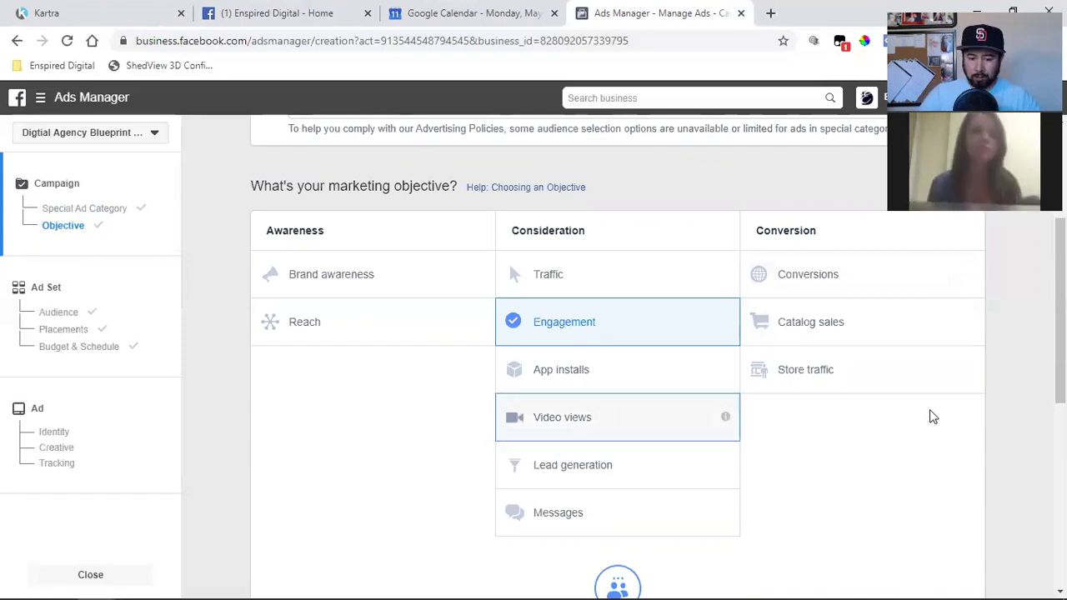
scroll(932, 416, up, 5)
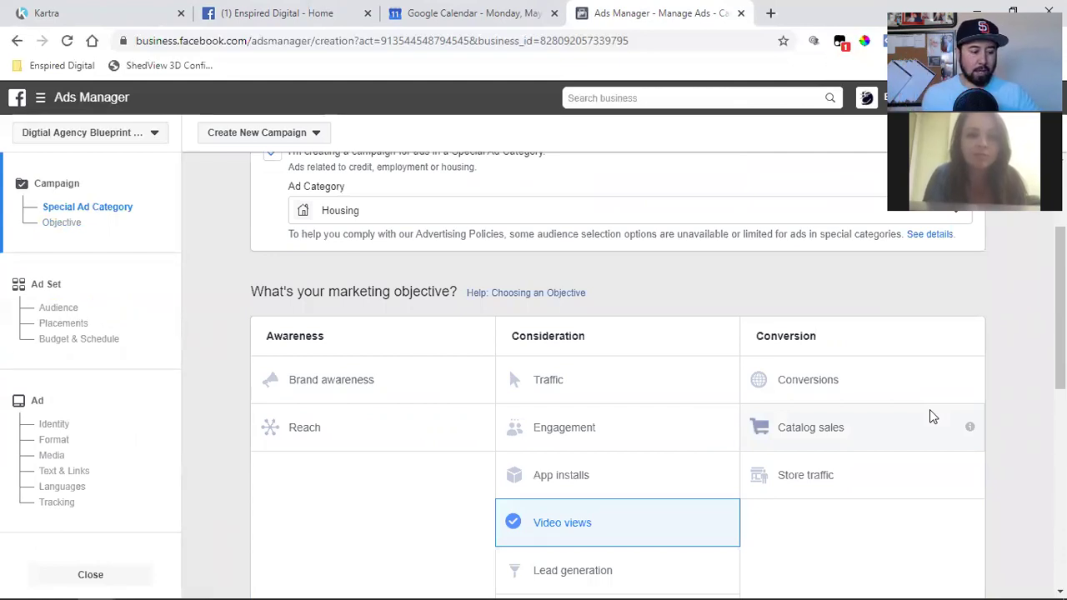
scroll(932, 416, down, 2)
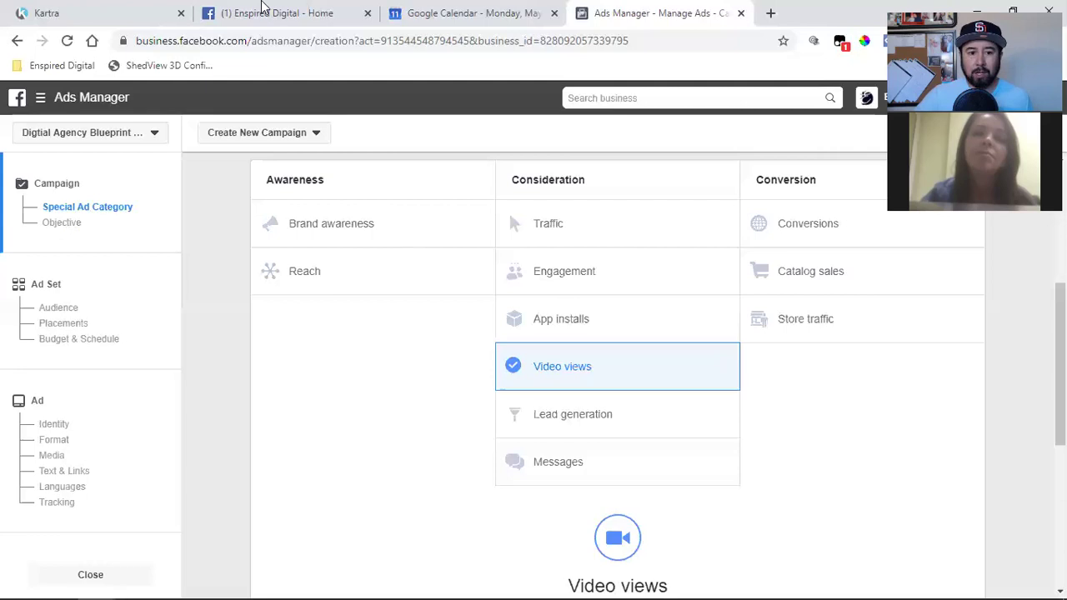
Step: Open the Facebook news feed and browse it for an example of a sponsored post
key(ctrl+2)
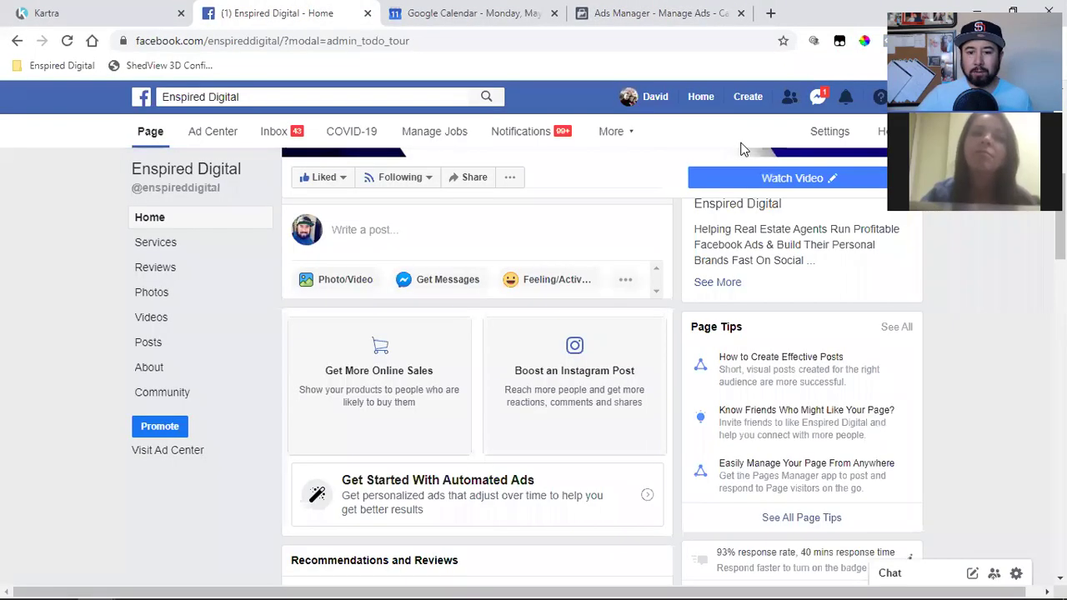
click(701, 97)
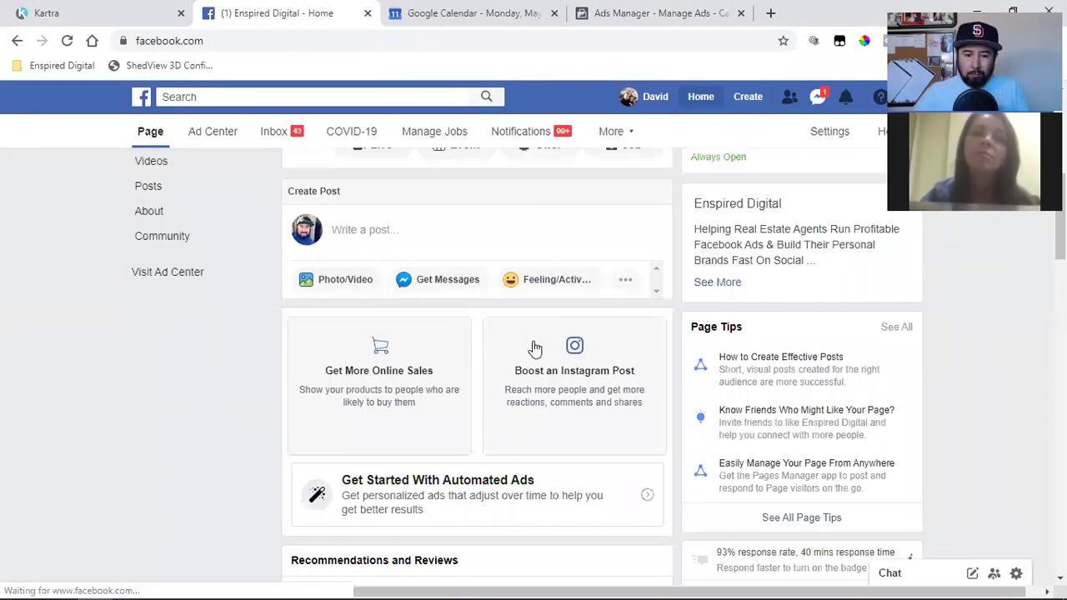
scroll(465, 315, down, 6)
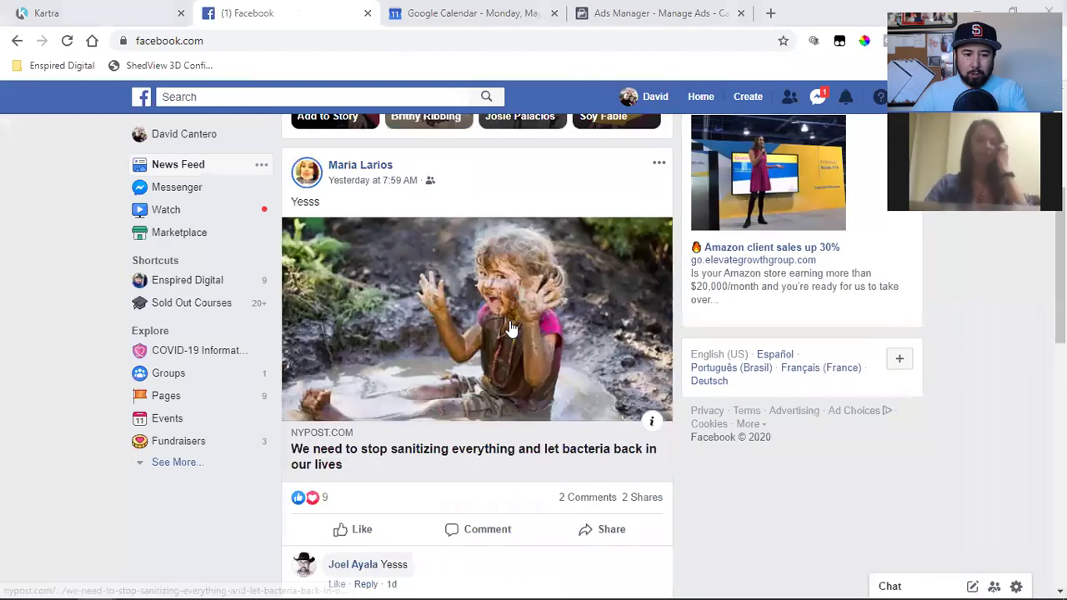
scroll(511, 327, down, 4)
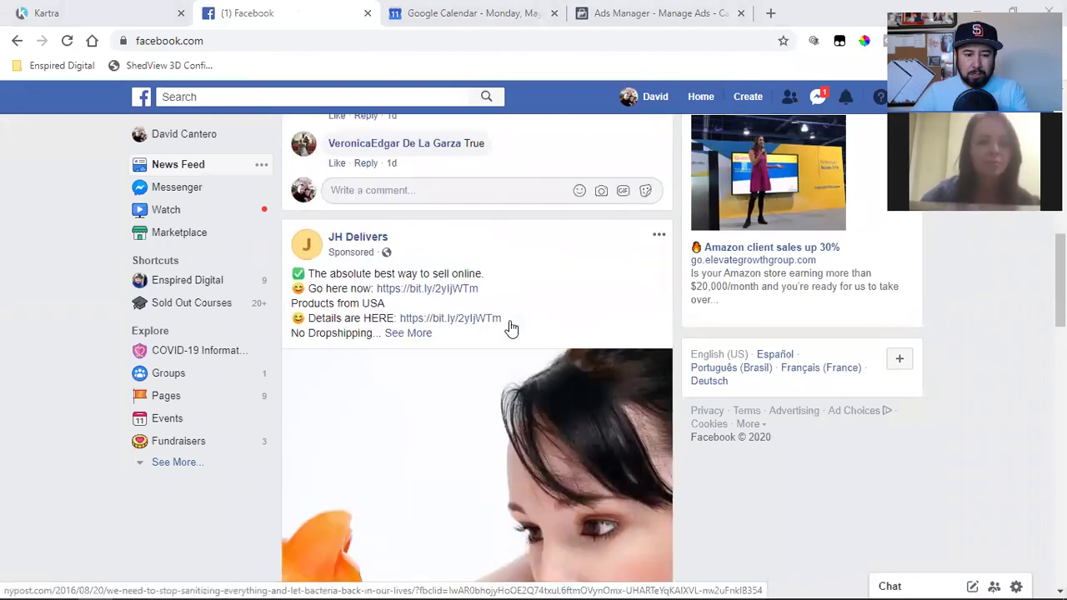
Step: Open the landing page behind the JH Delivers sponsored post and return to the ad in the Facebook feed
scroll(483, 290, up, 2)
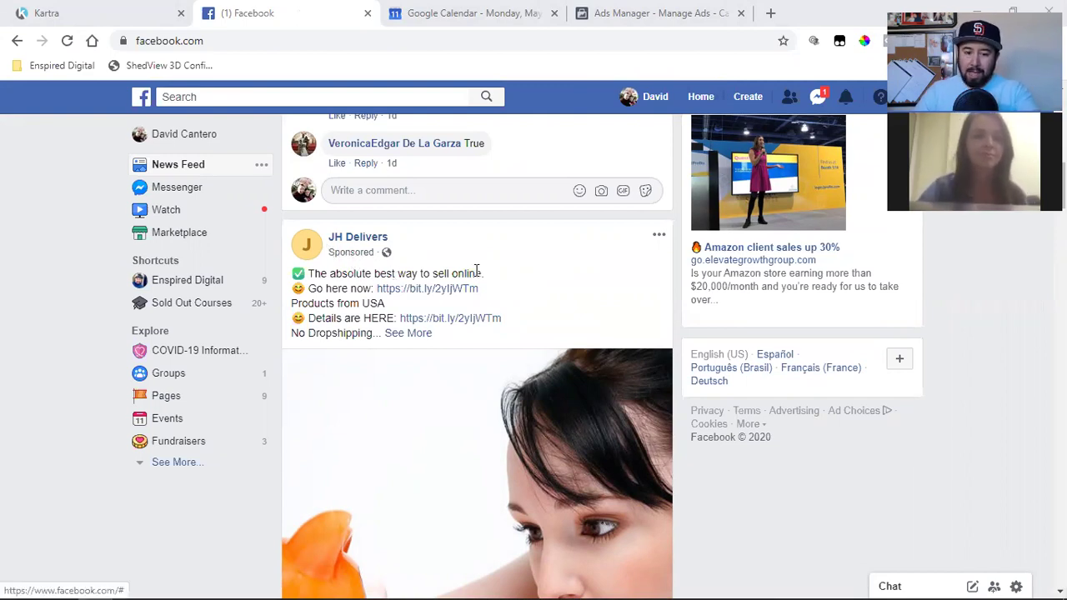
scroll(473, 271, down, 4)
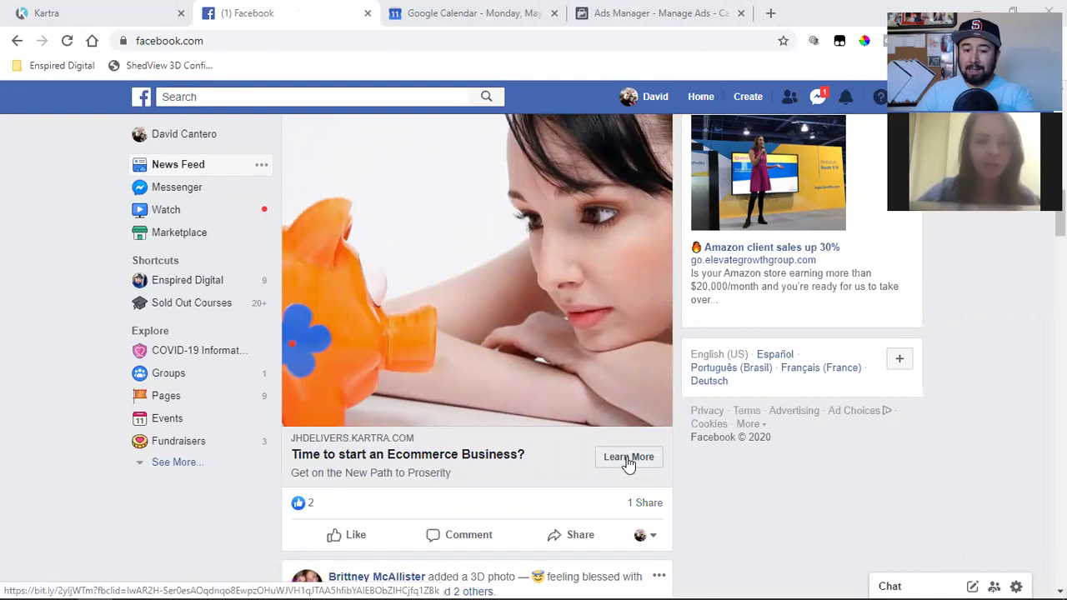
click(629, 460)
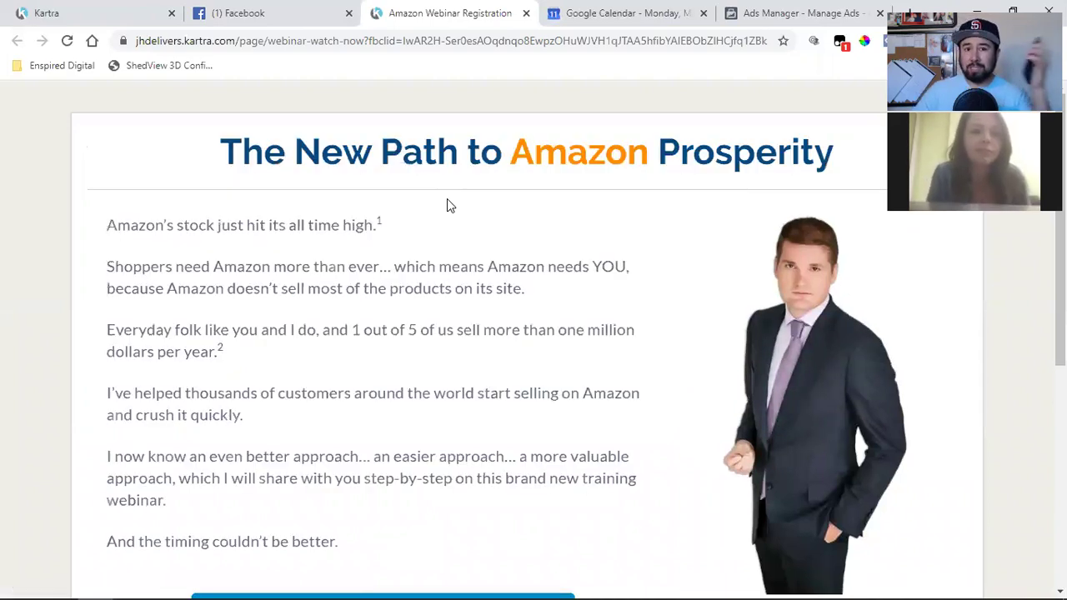
click(267, 10)
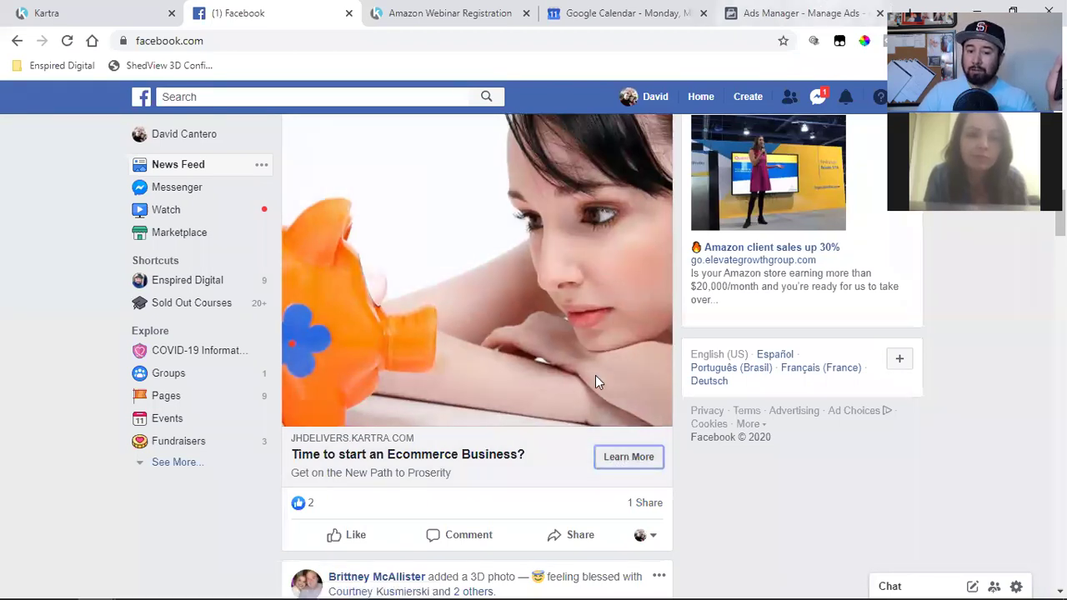
key(ctrl+5)
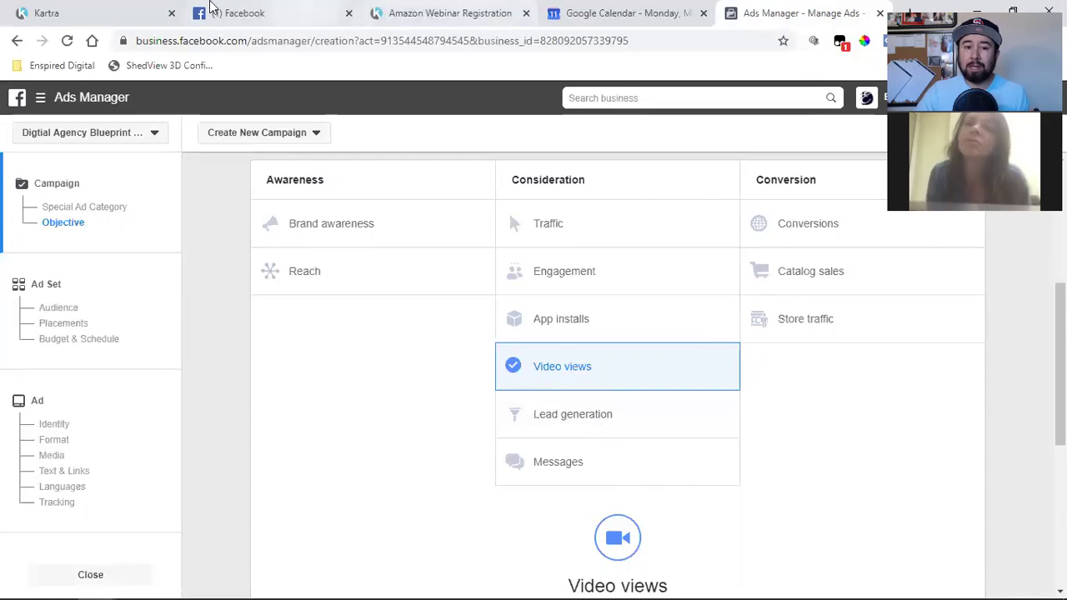
click(292, 12)
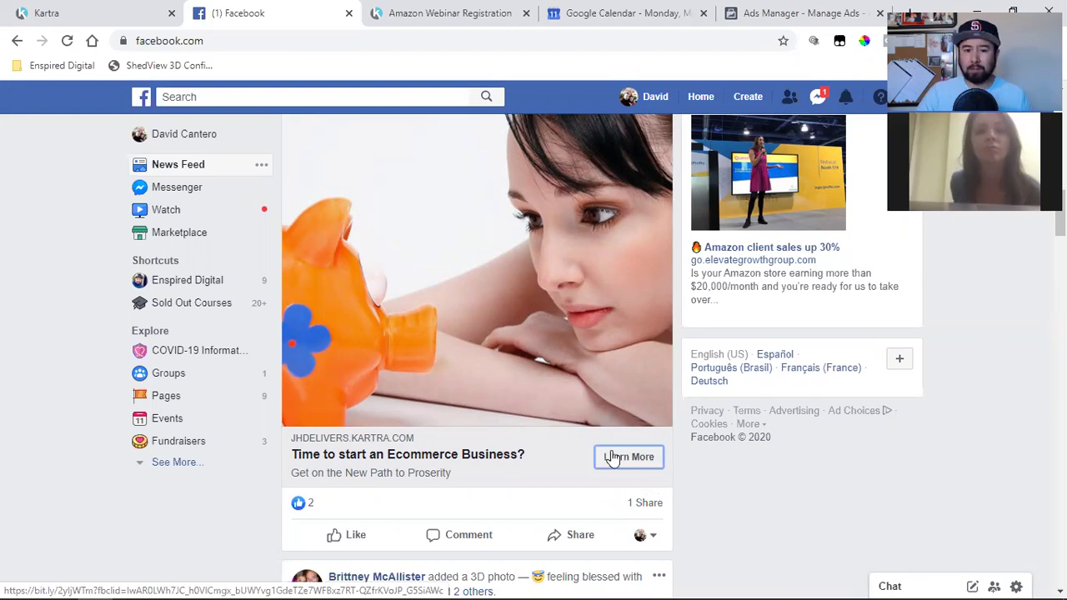
Step: Switch to Ads Manager, continue the Video views campaign to its ad set and review the audience options down to Detailed Targeting
click(737, 7)
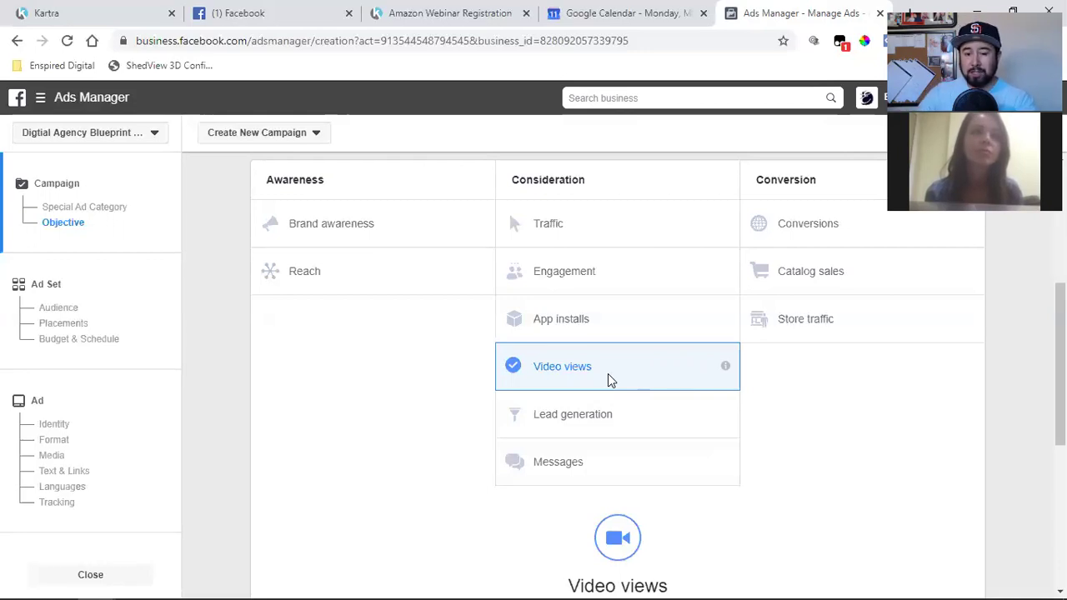
scroll(608, 377, down, 5)
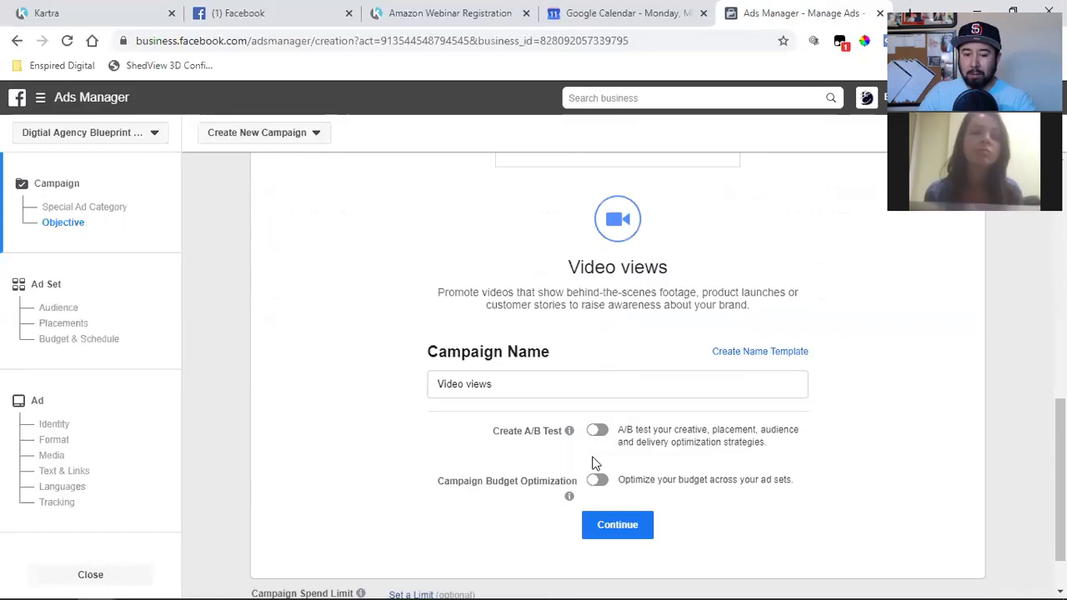
key(Return)
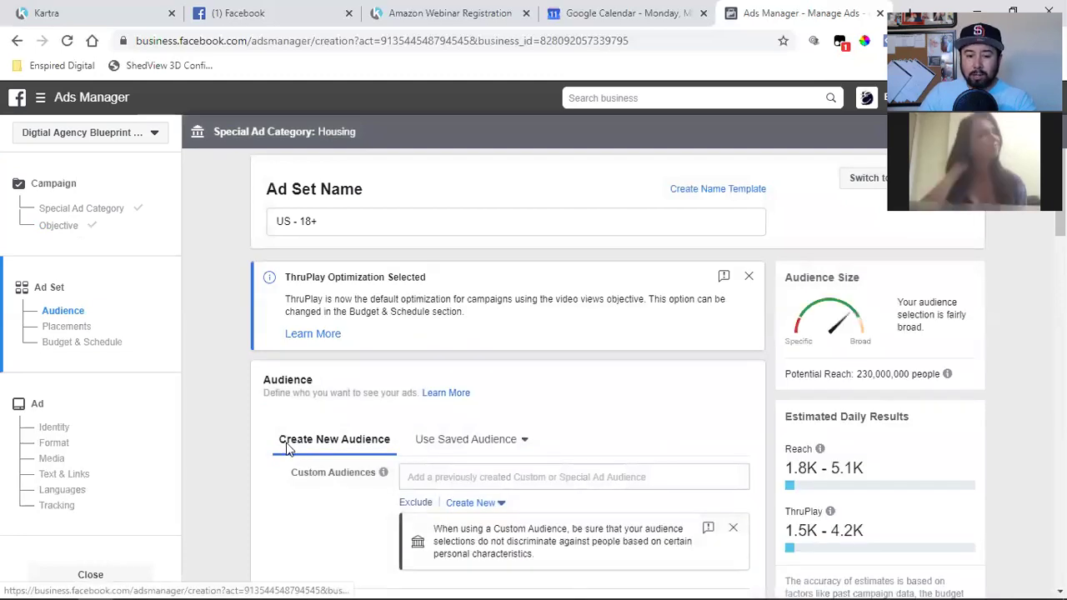
scroll(288, 448, down, 3)
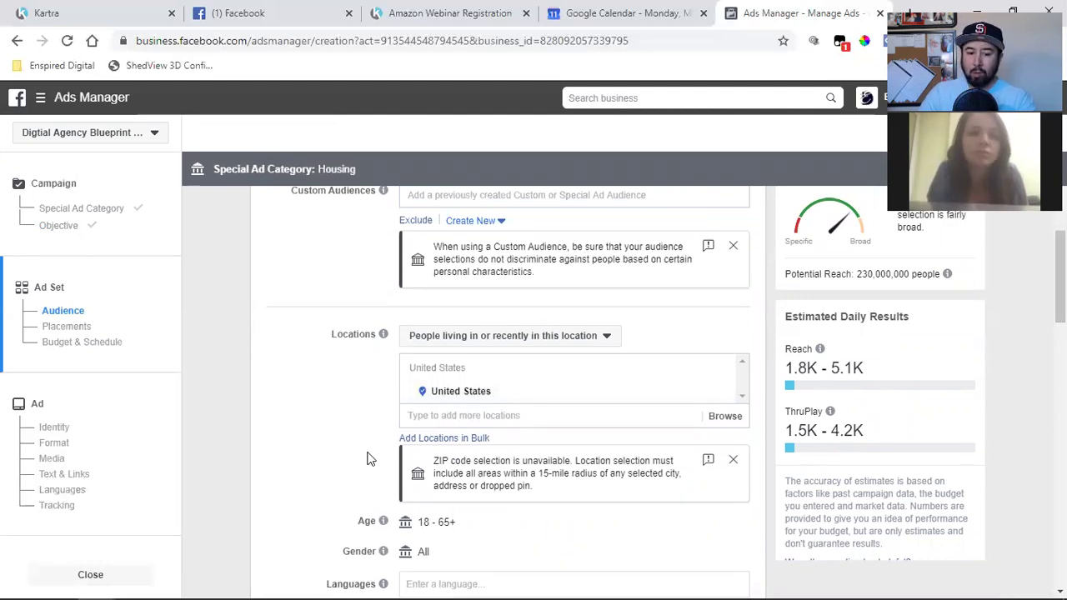
scroll(369, 458, down, 4)
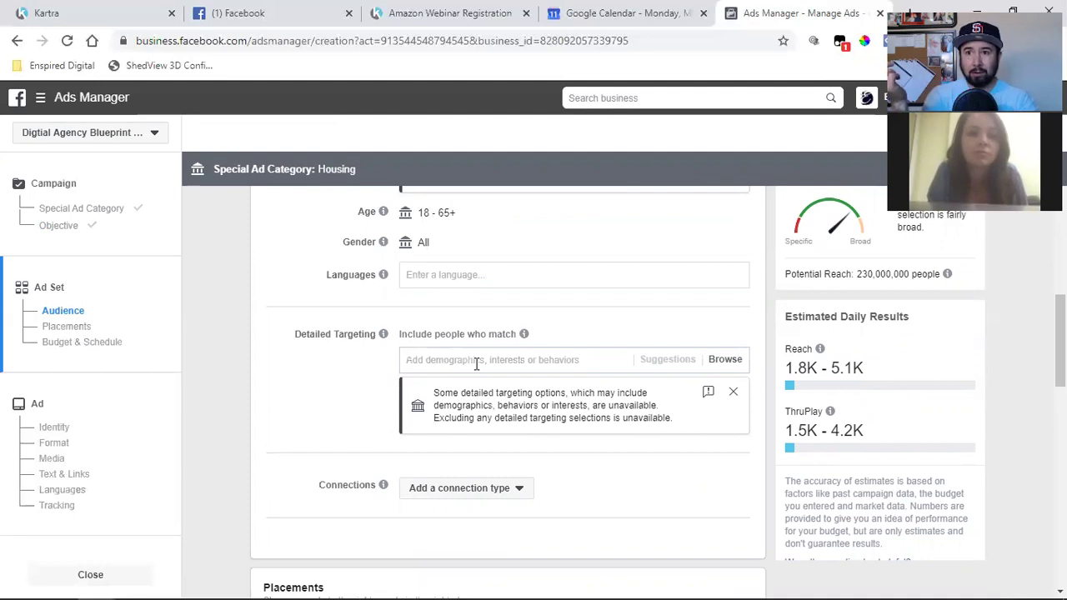
Step: Search the ad set's detailed targeting for "keller williams"
click(477, 364)
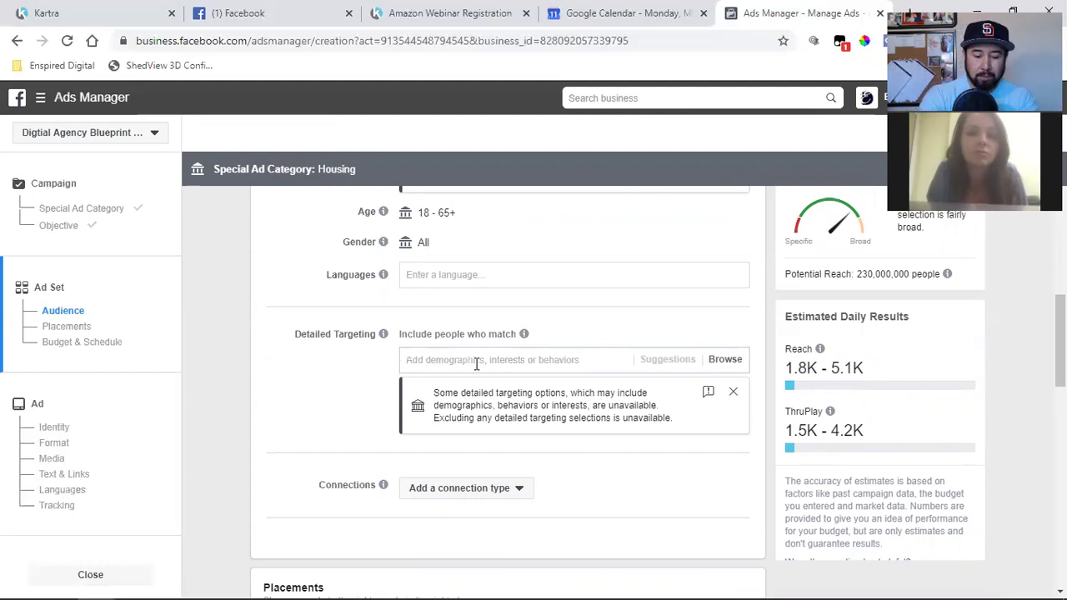
text(keller)
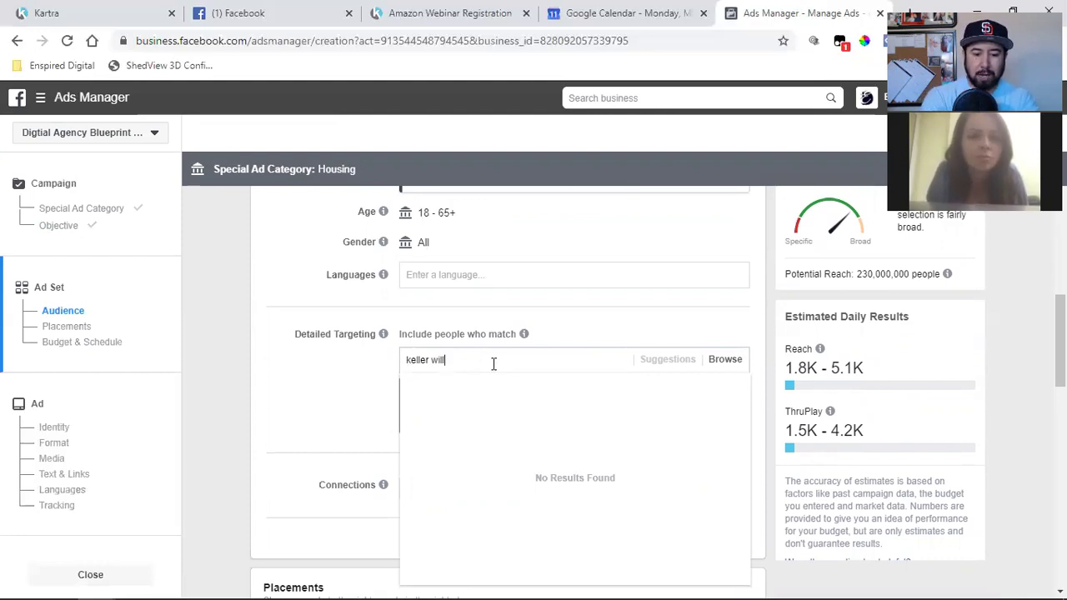
text(williams)
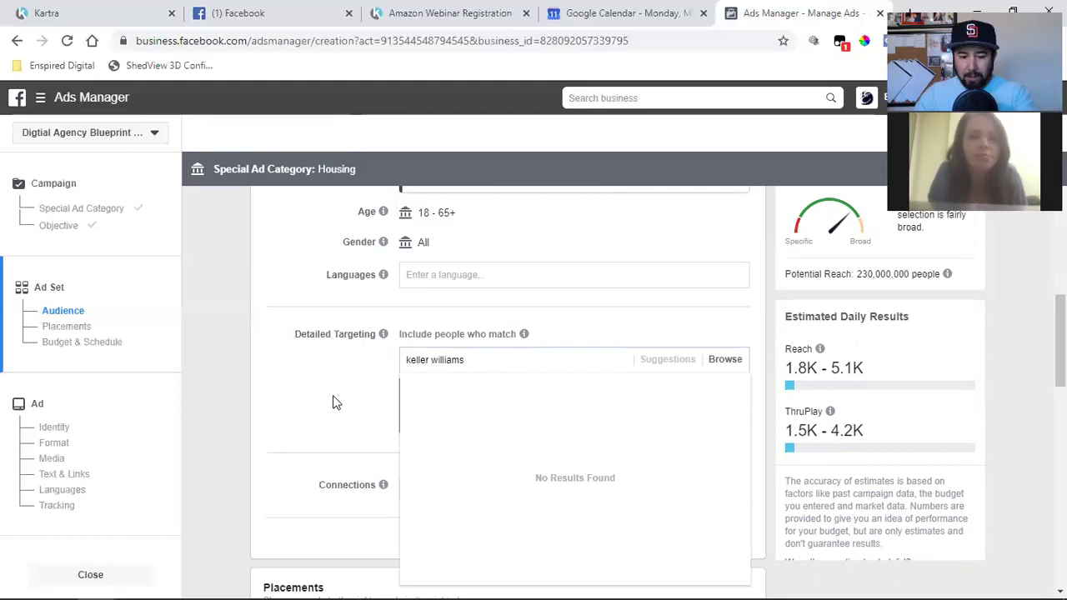
Step: Search detailed targeting for "real estate" instead, look through the suggested interests and close the list without adding any
triple_click(441, 364)
text(real estate)
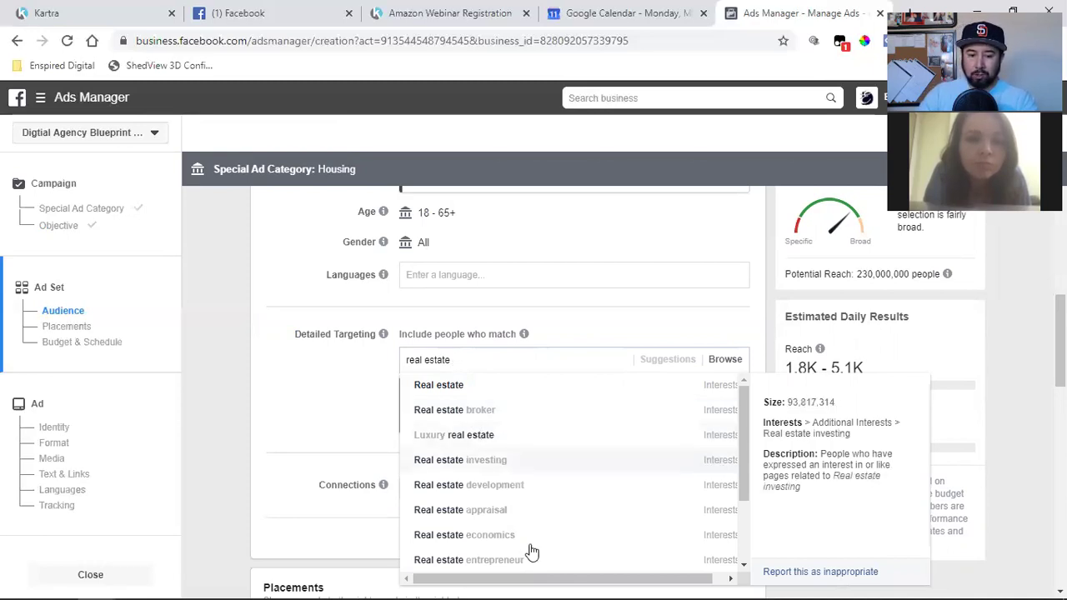
scroll(550, 509, down, 2)
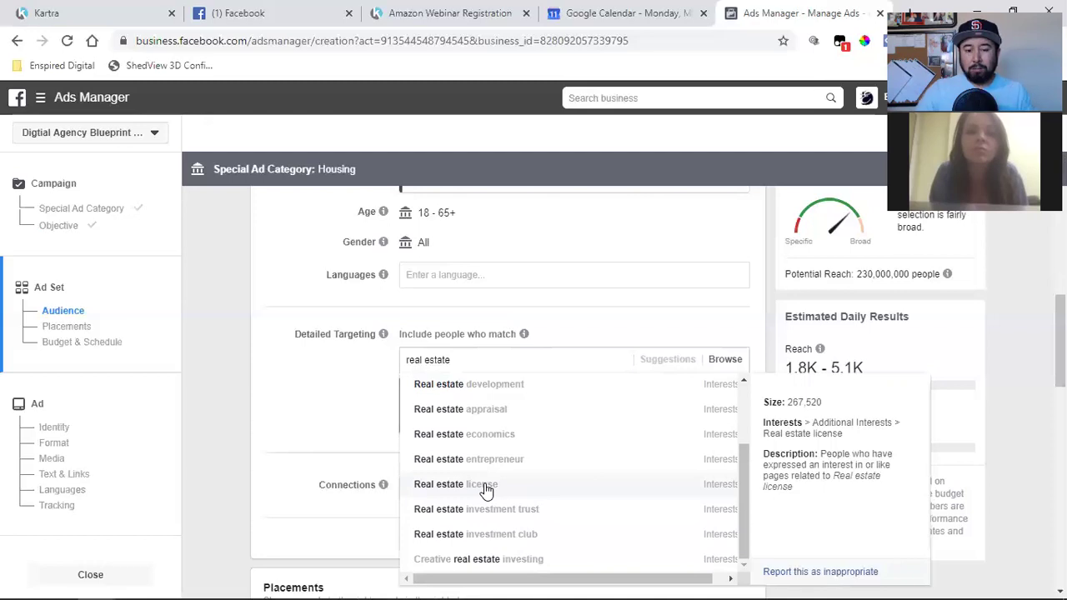
scroll(500, 463, up, 2)
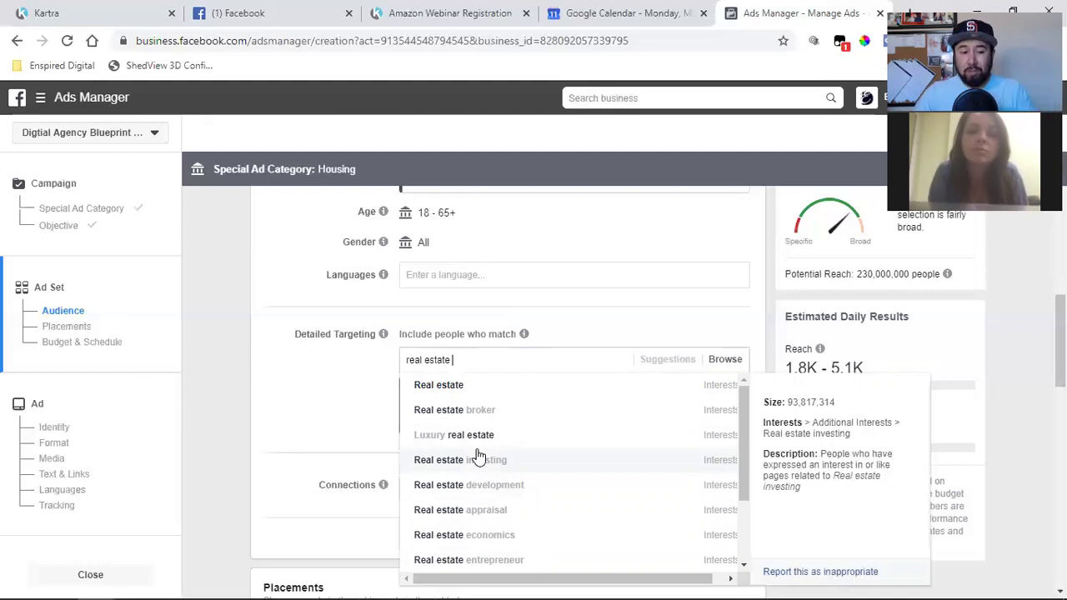
click(248, 375)
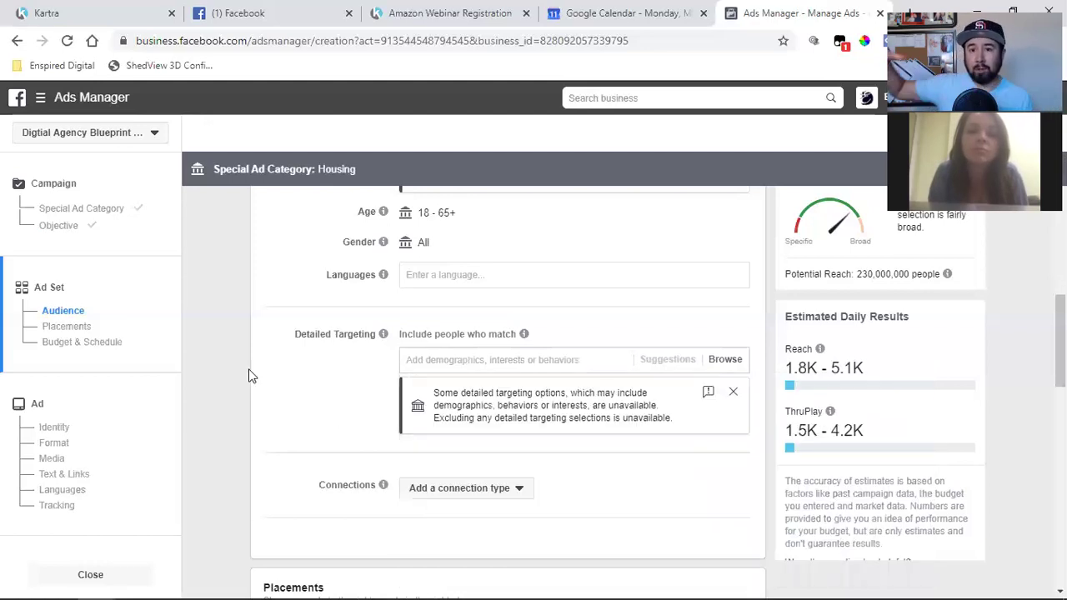
Step: Go back to the campaign objective and choose Lead generation
click(59, 226)
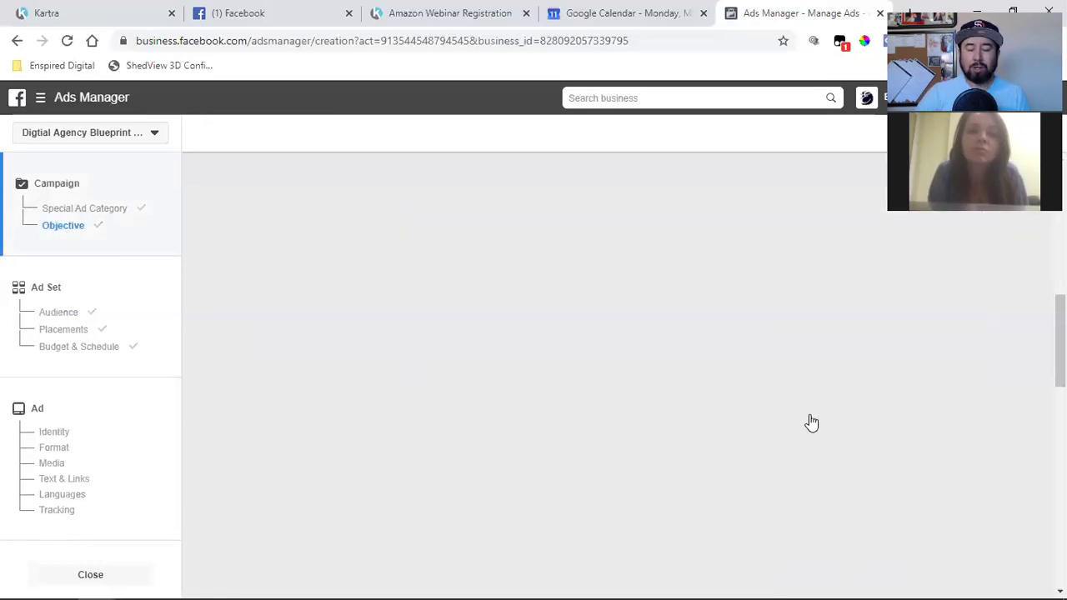
scroll(809, 414, up, 5)
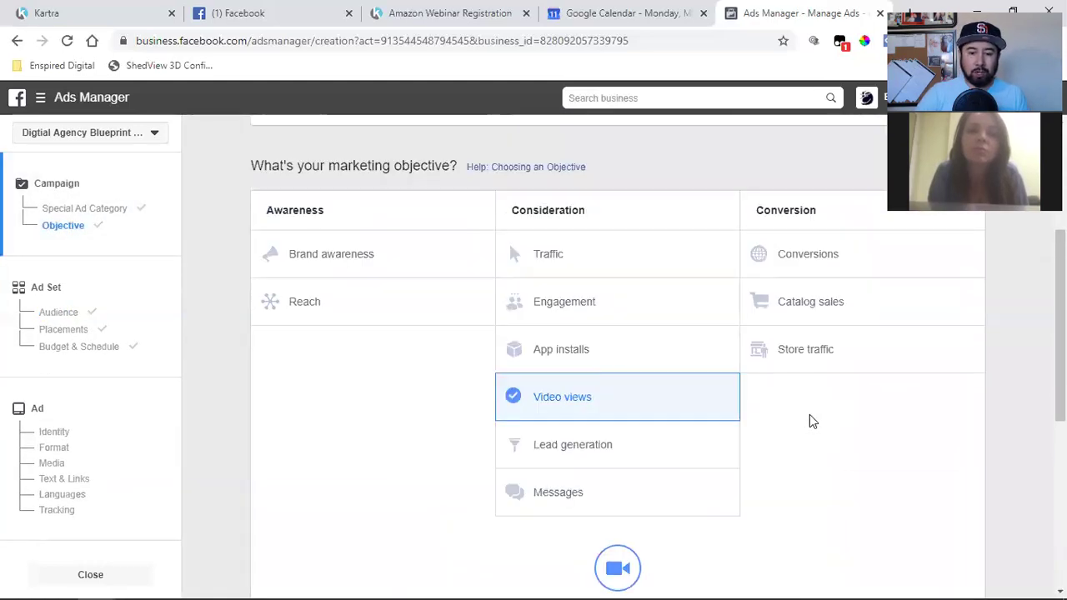
click(810, 275)
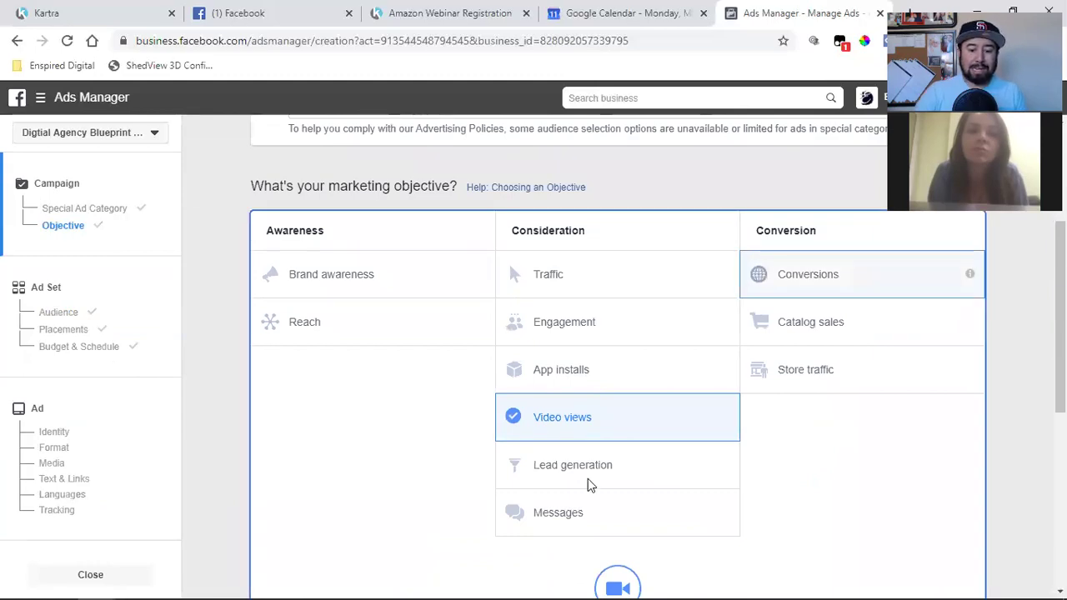
click(607, 236)
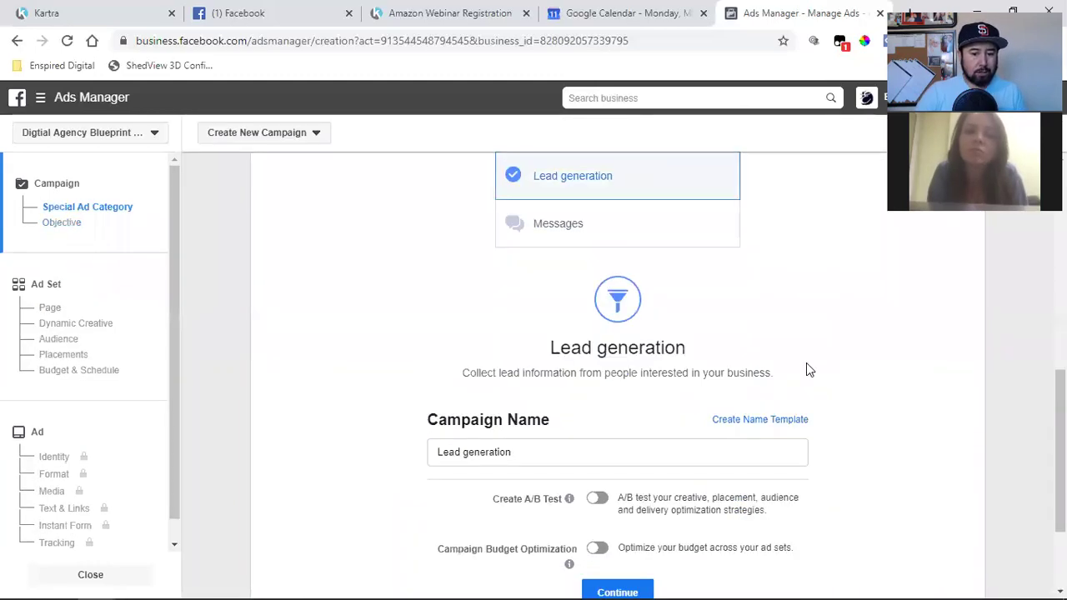
Step: Review the available marketing objectives and replace Lead generation with Video views
scroll(799, 374, up, 4)
scroll(806, 375, up, 3)
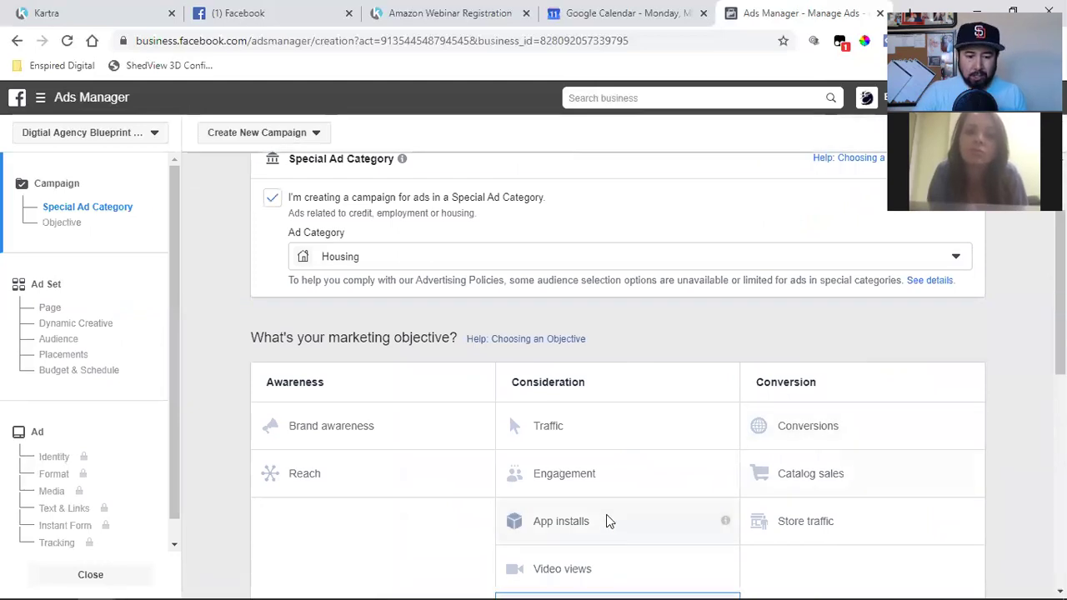
scroll(607, 519, down, 2)
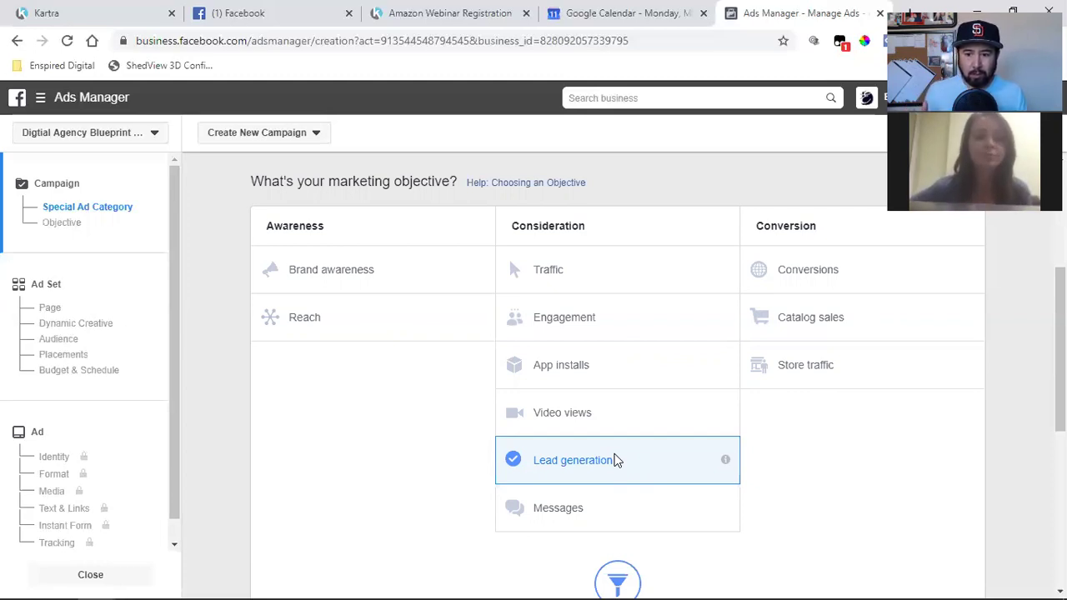
click(615, 406)
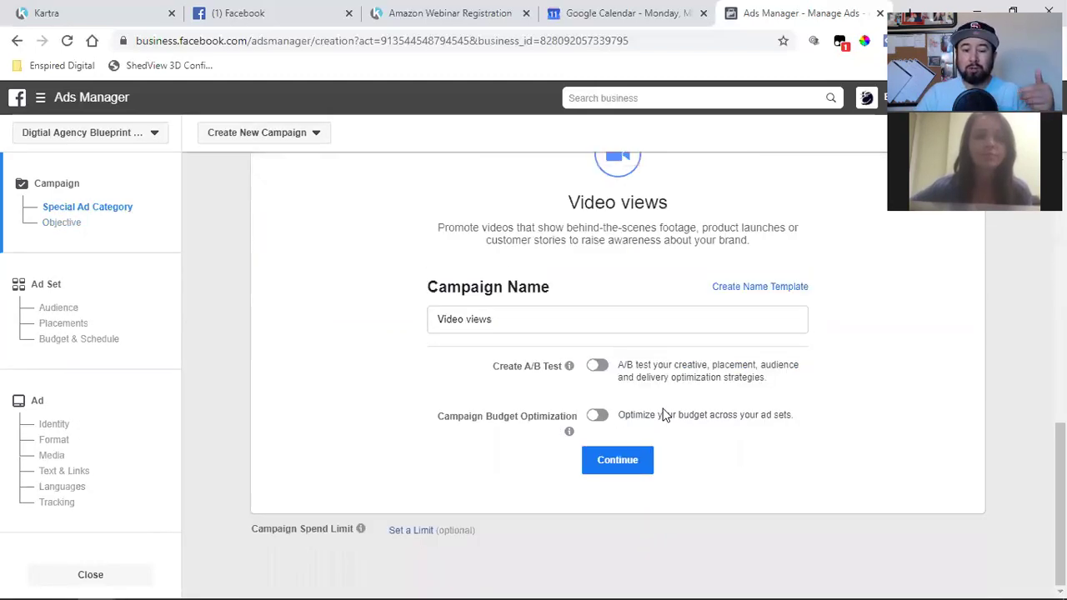
Step: Choose Conversions as the campaign's marketing objective and return to the list of objectives
scroll(662, 412, up, 5)
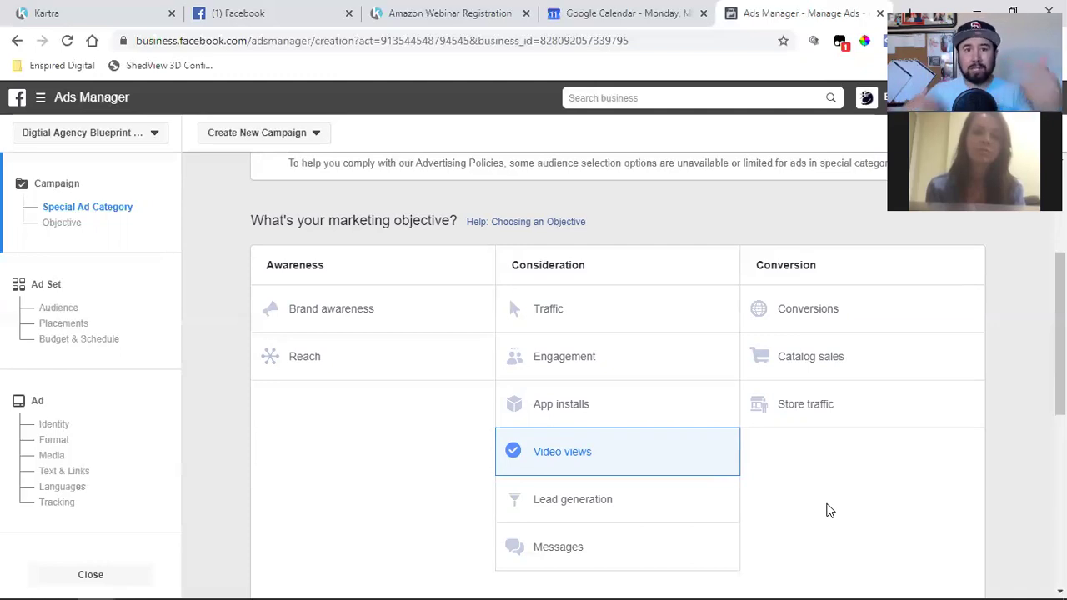
click(808, 308)
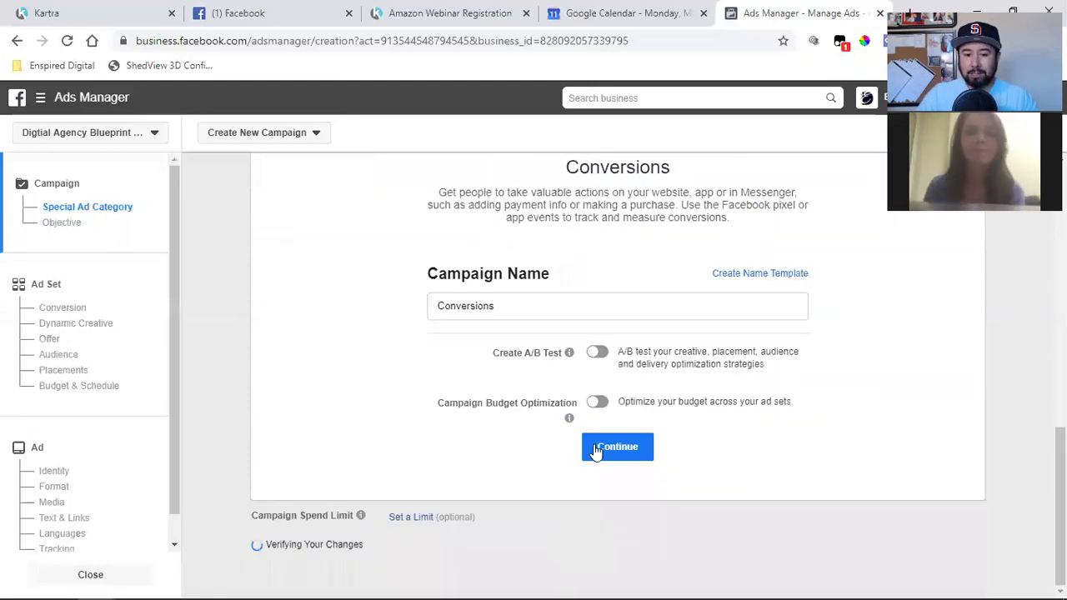
scroll(596, 450, up, 5)
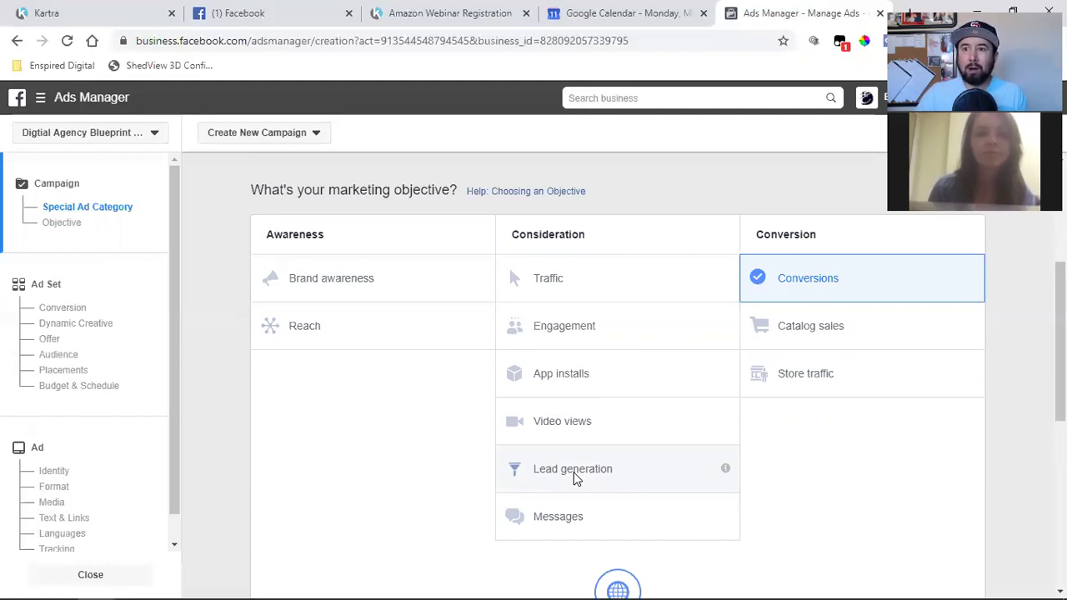
Step: Set the campaign's marketing objective back to Video views
click(625, 431)
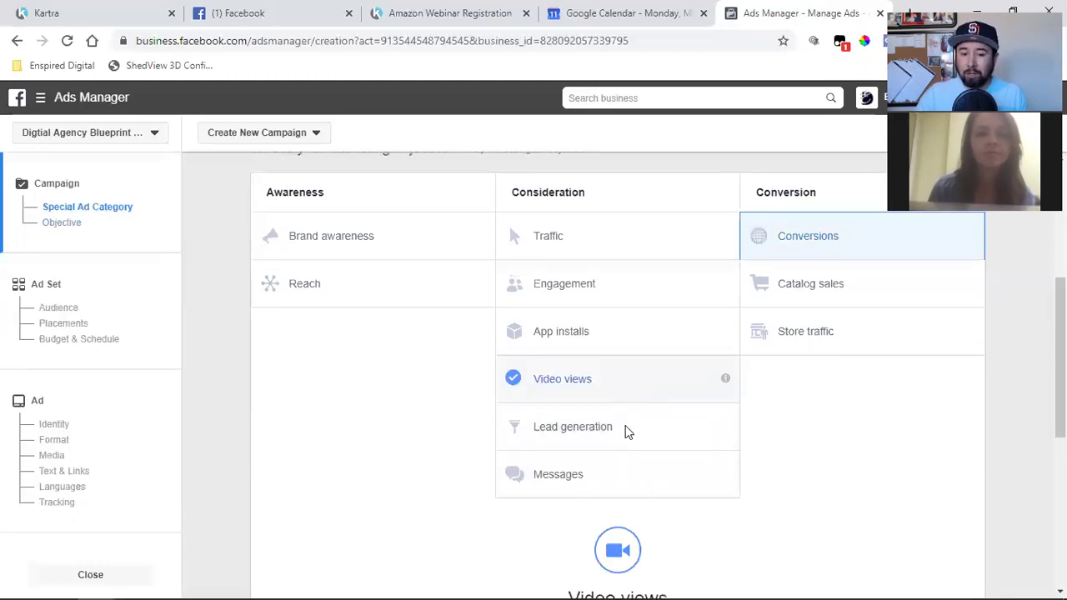
scroll(625, 429, up, 5)
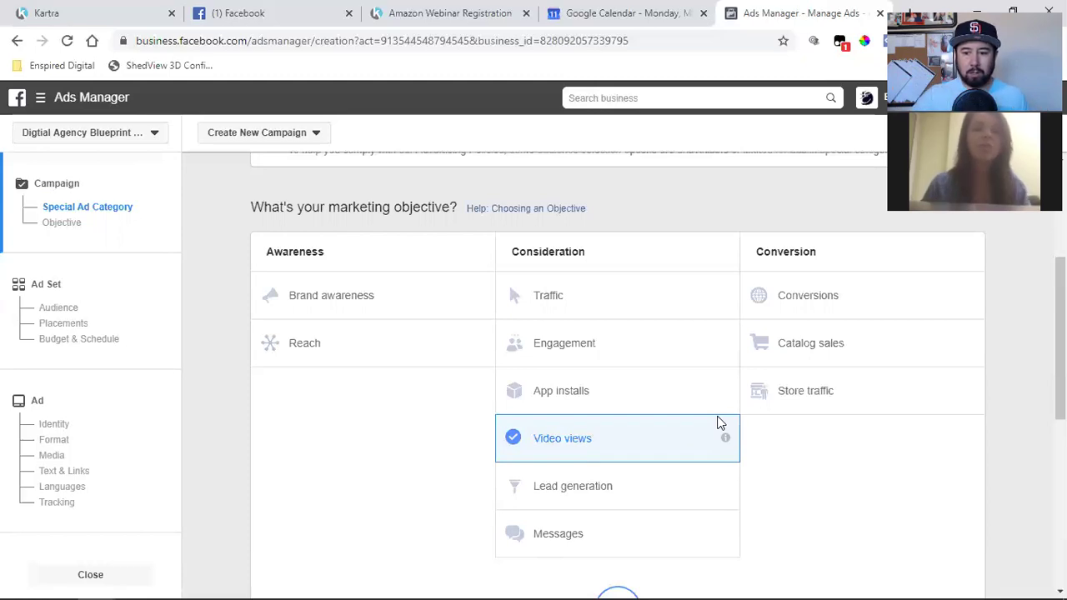
click(718, 422)
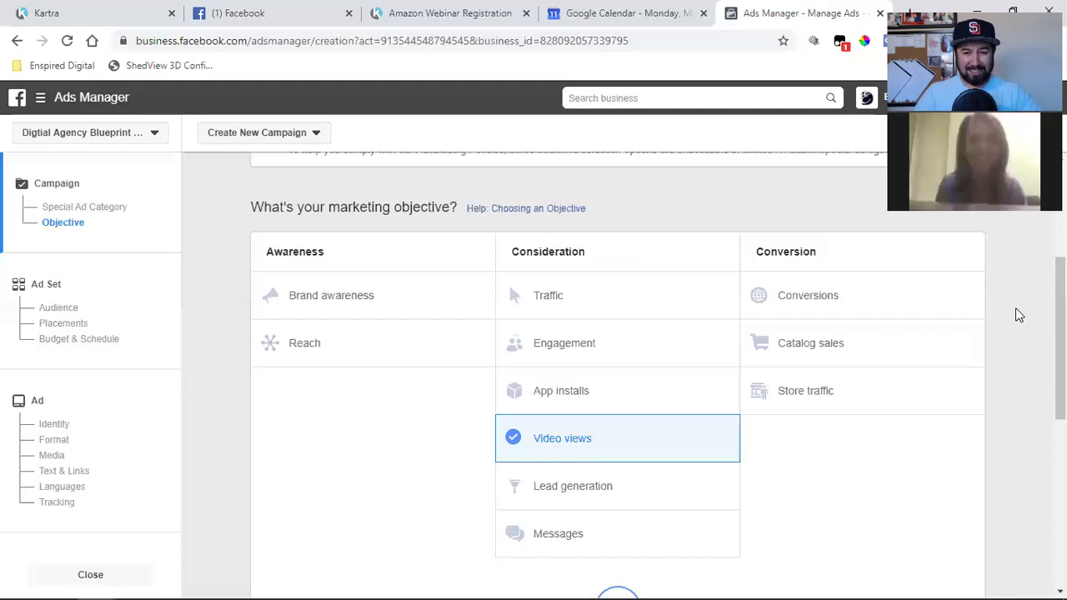
Step: Raise the computer's sound volume to 98
key(XF86AudioRaiseVolume)
key(XF86AudioRaiseVolume)
key(XF86AudioRaiseVolume)
key(XF86AudioRaiseVolume)
key(XF86AudioRaiseVolume)
key(XF86AudioRaiseVolume)
key(XF86AudioRaiseVolume)
key(XF86AudioRaiseVolume)
key(XF86AudioRaiseVolume)
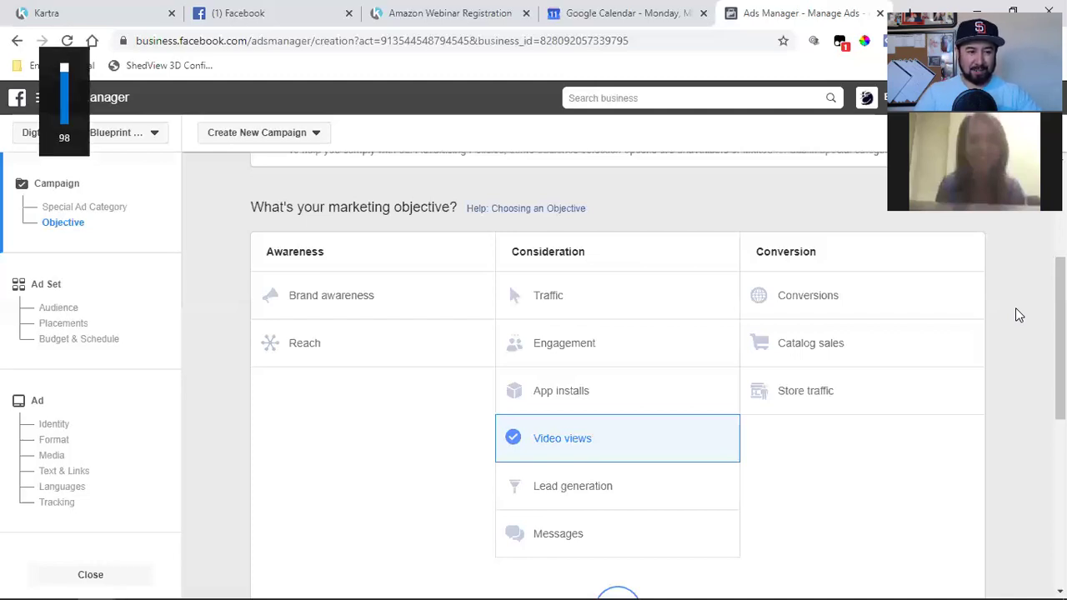
Step: Switch to Kartra's pages list, copy the published link of the TSREA Clients Show Me Step 1 page, and close its publishing options
click(100, 9)
click(86, 252)
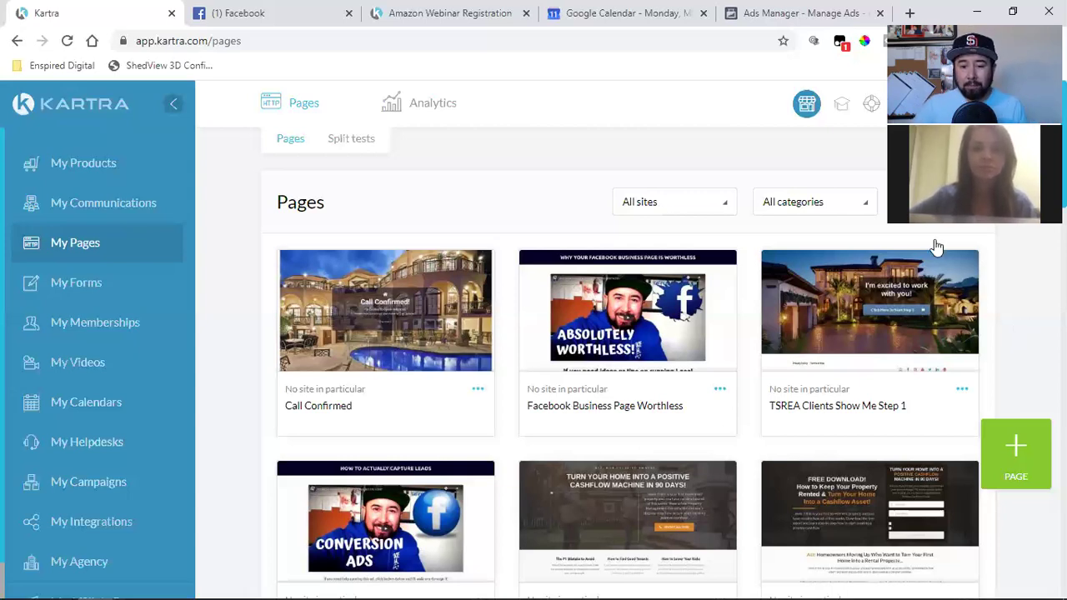
mouse_move(837, 330)
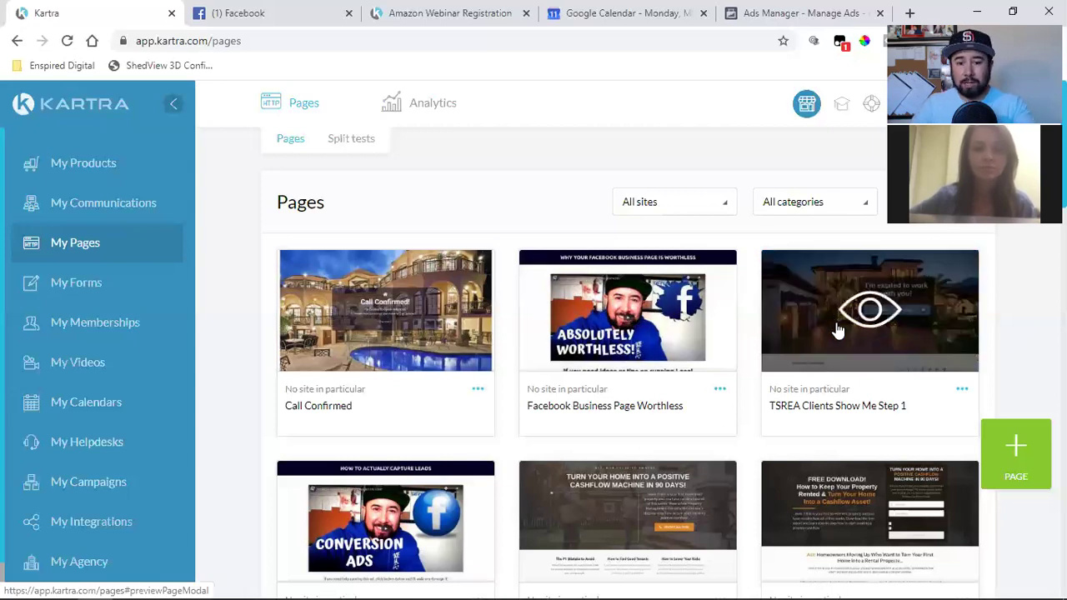
click(961, 390)
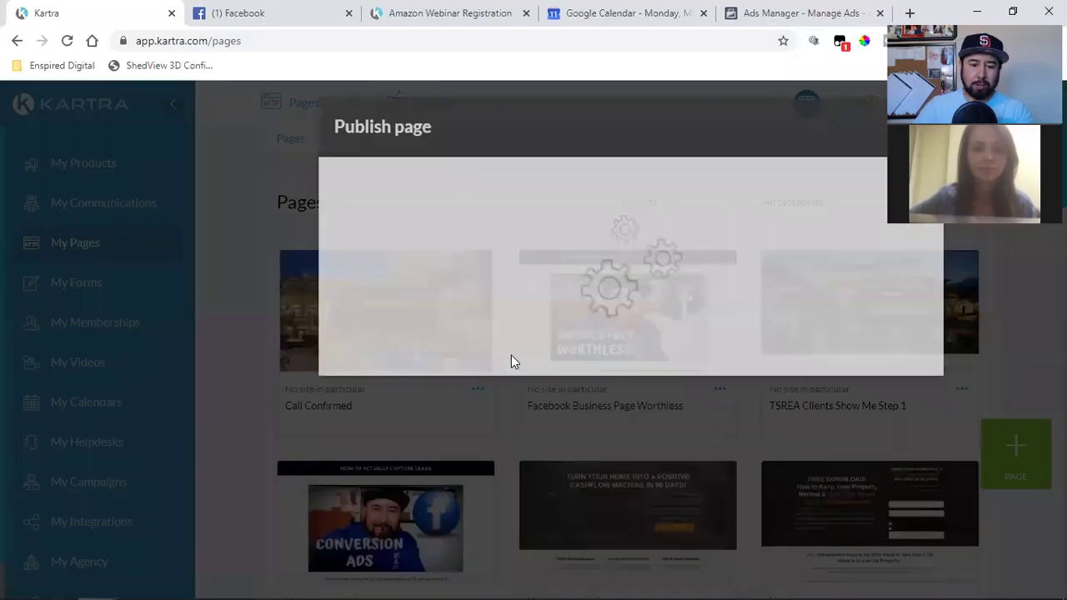
click(473, 324)
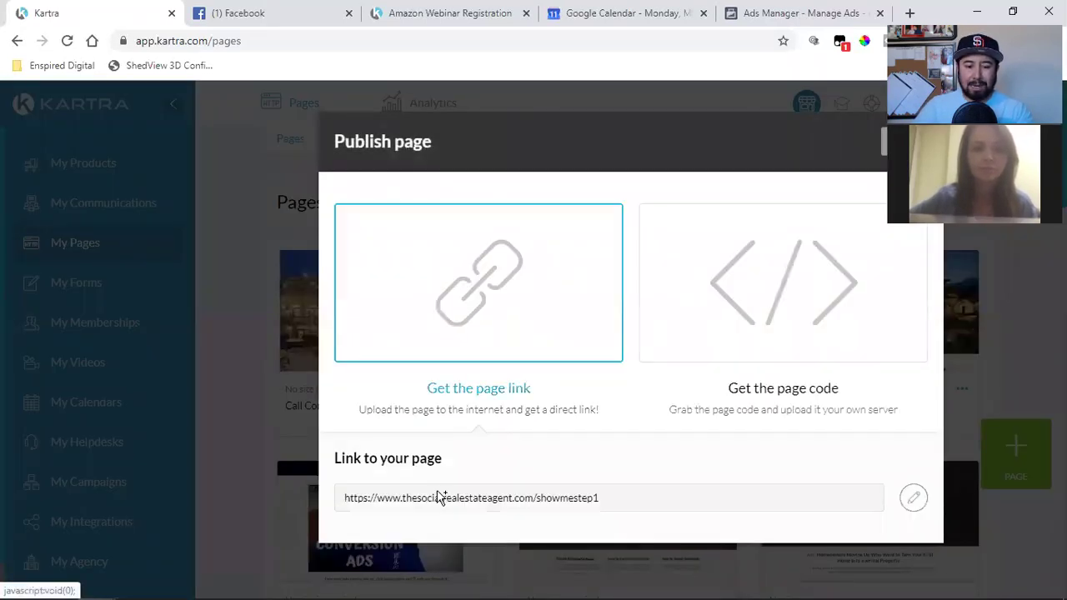
triple_click(440, 497)
right_click(440, 499)
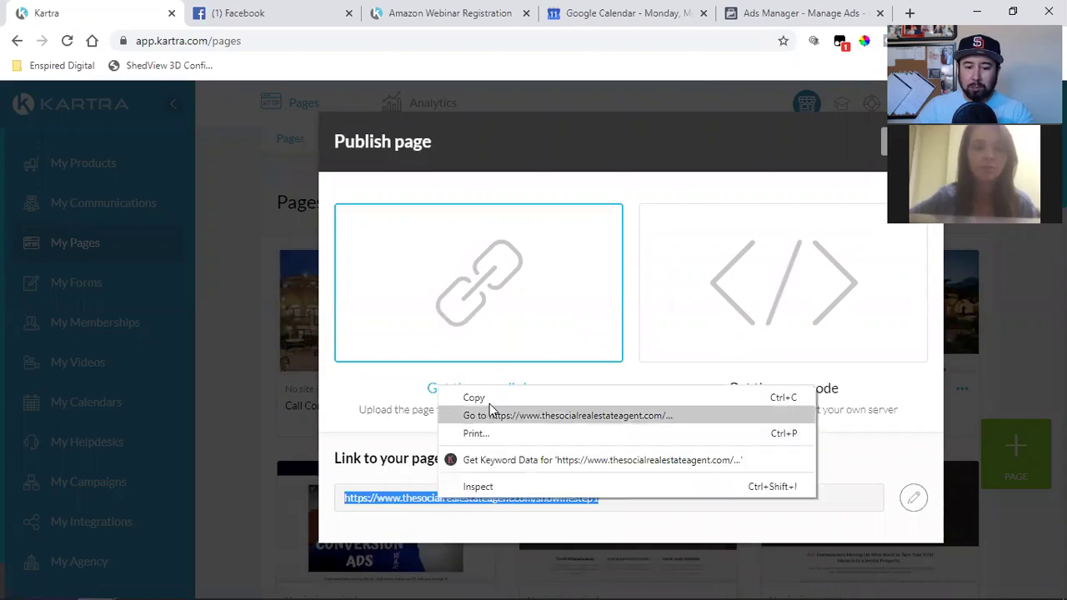
click(479, 399)
click(246, 317)
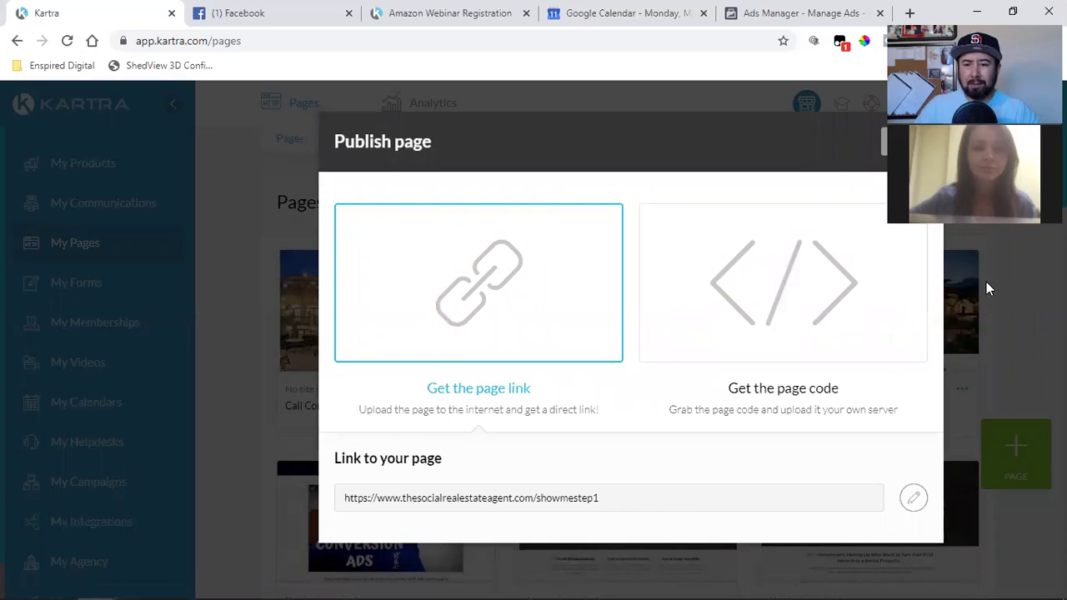
key(Escape)
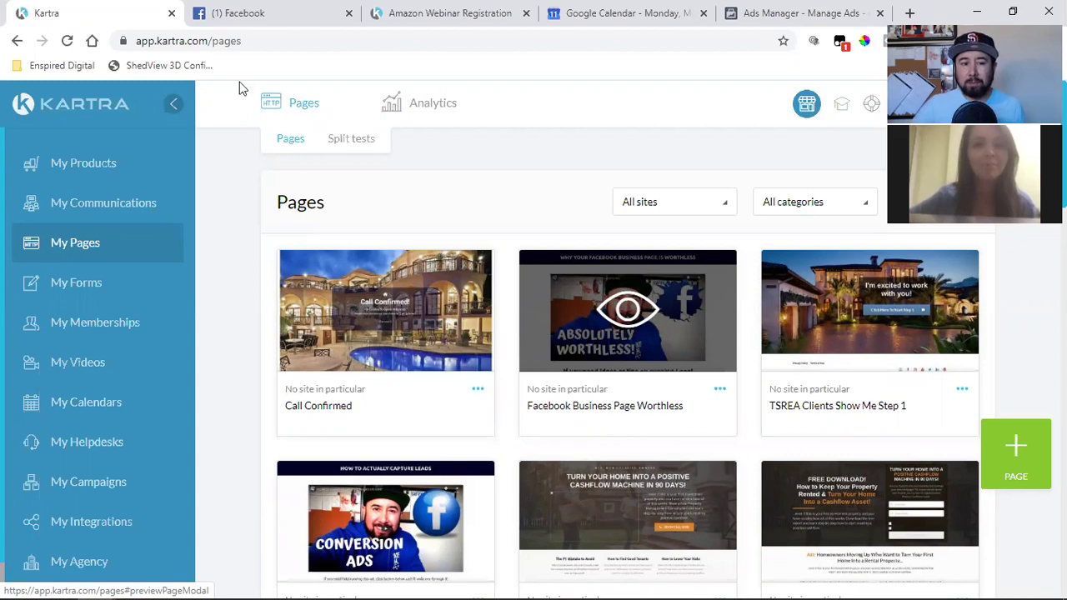
Step: Switch to Facebook to view the account owner's personal profile, and return to the Kartra pages list
click(242, 13)
click(663, 107)
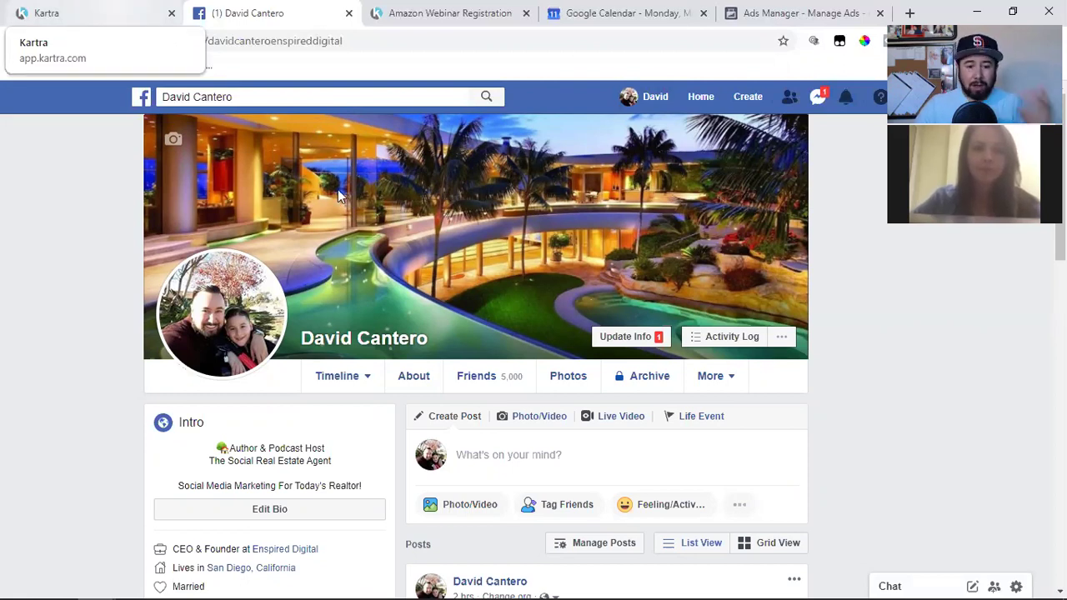
click(117, 7)
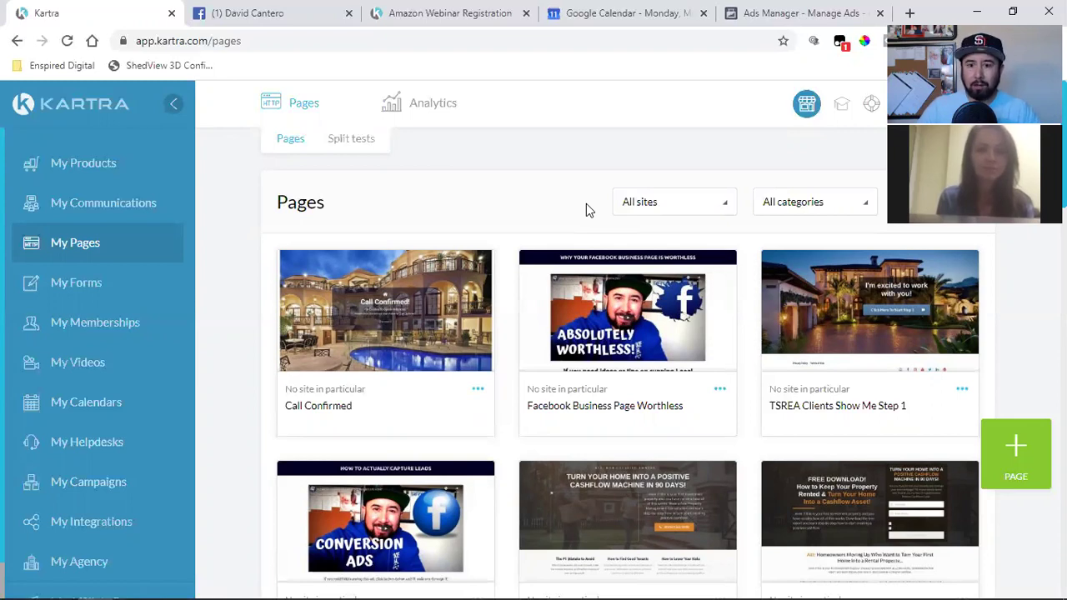
Step: Bring up the published link of the Call Confirmed page and highlight the full URL
click(477, 389)
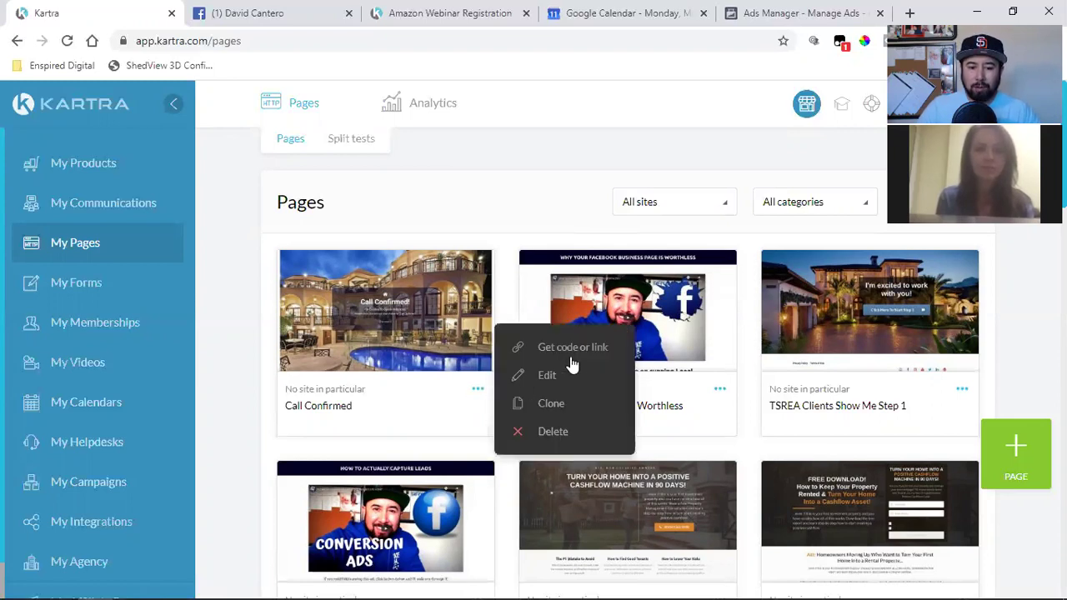
click(586, 352)
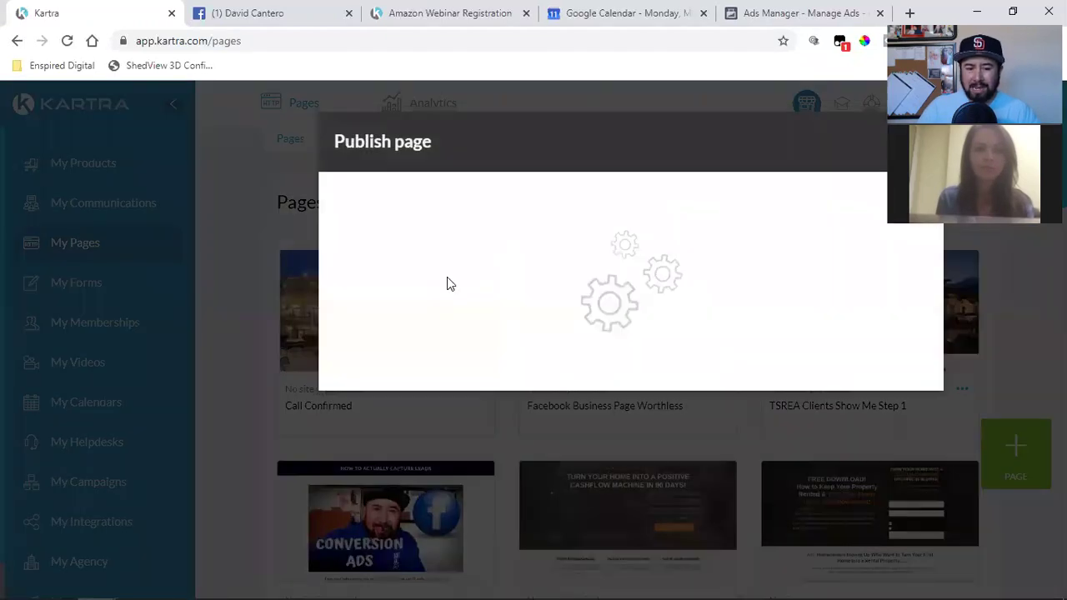
click(450, 293)
click(464, 508)
click(369, 502)
drag(405, 498, 441, 498)
double_click(510, 497)
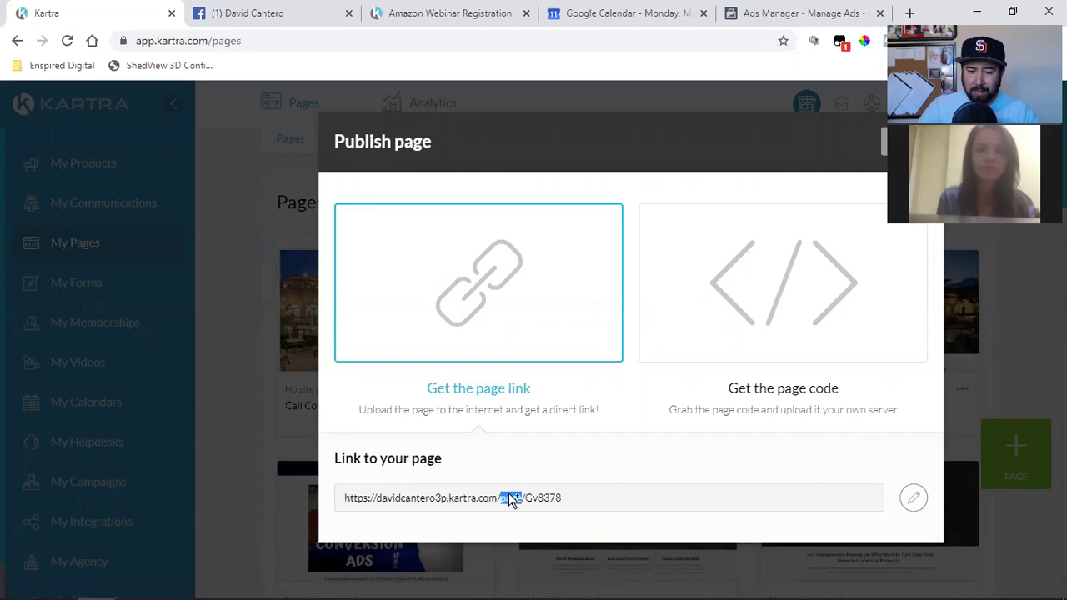
click(510, 498)
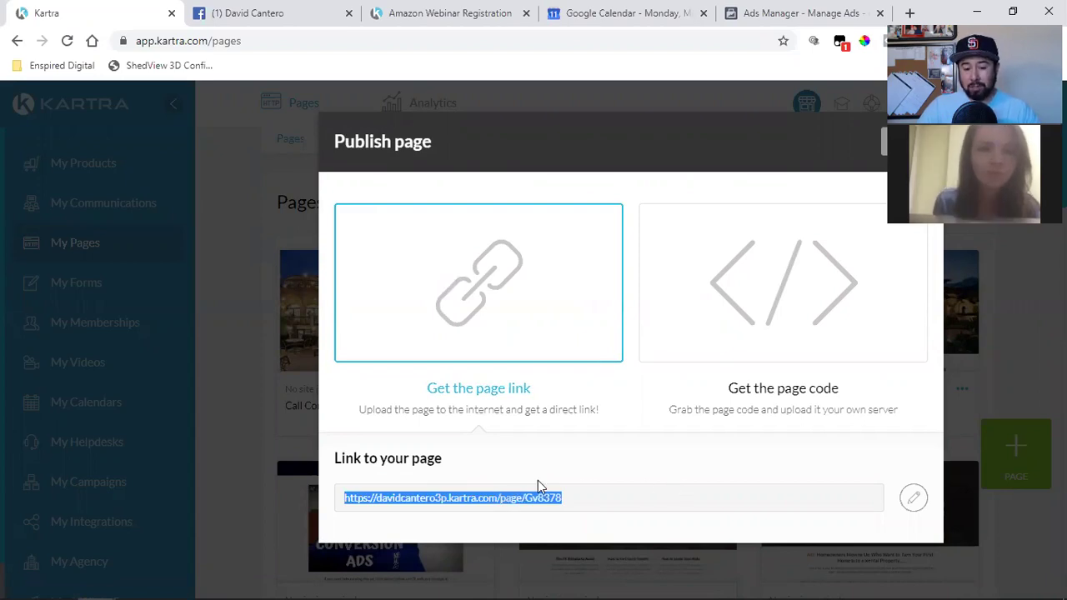
click(915, 499)
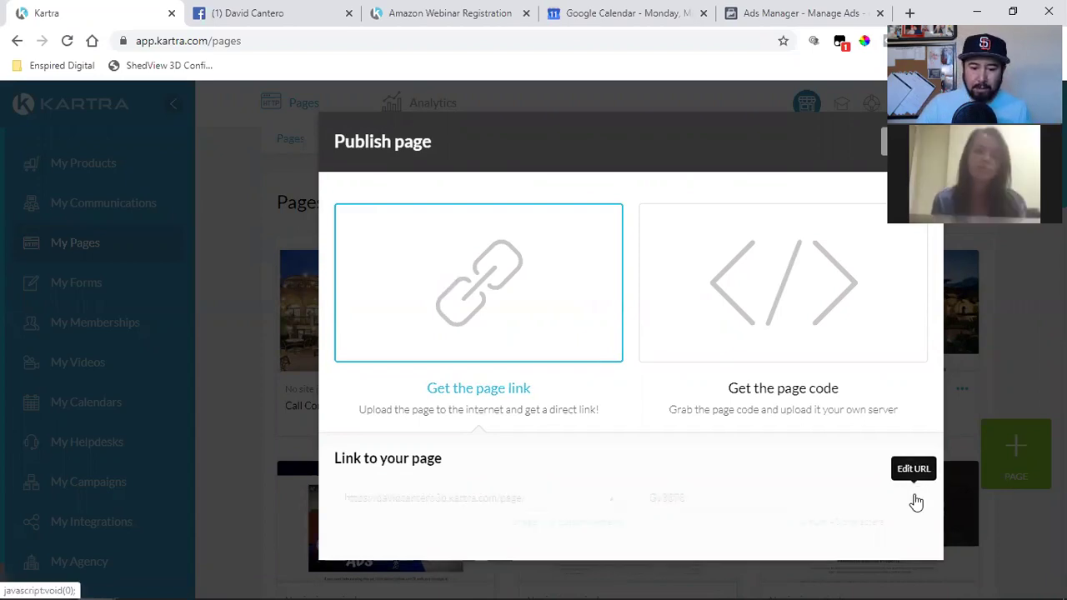
click(453, 505)
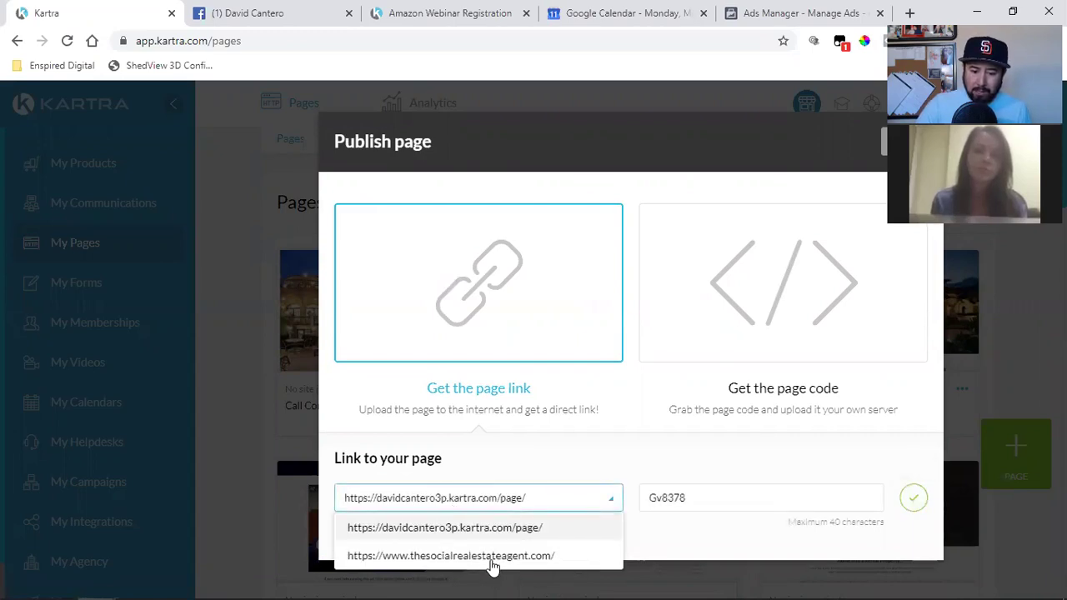
click(492, 557)
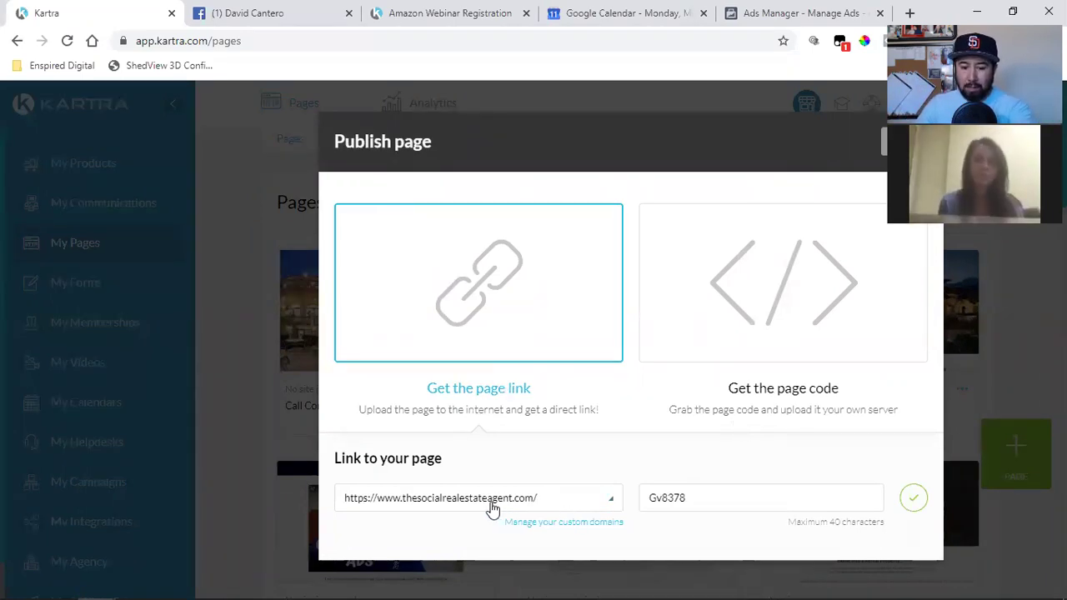
double_click(656, 497)
click(656, 495)
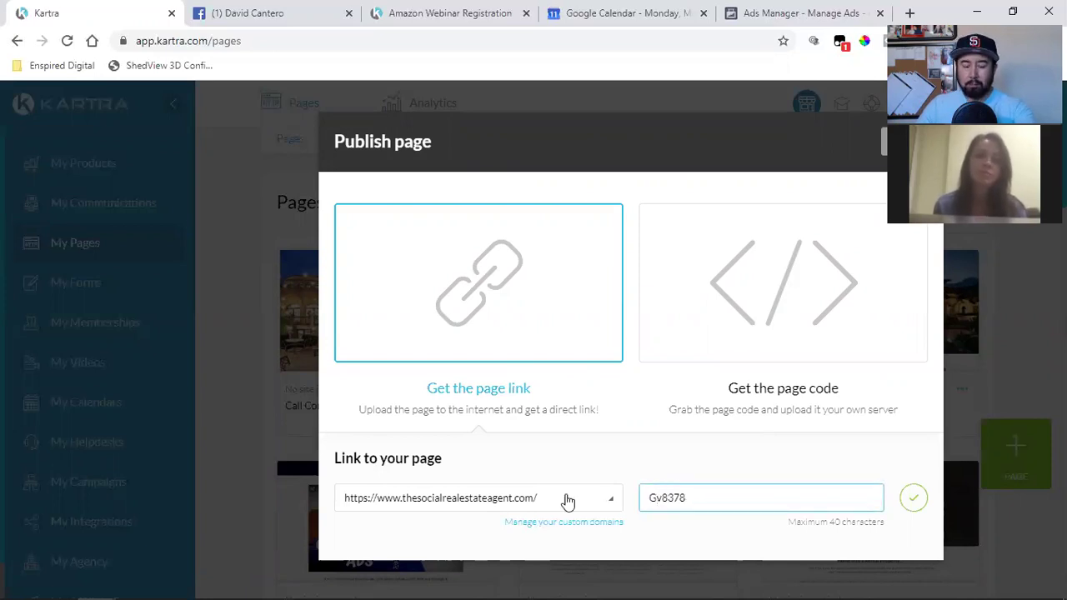
Step: Alternate the Call Confirmed link between the custom domain and the Kartra subdomain, finish on the Kartra one, and close without saving
click(528, 500)
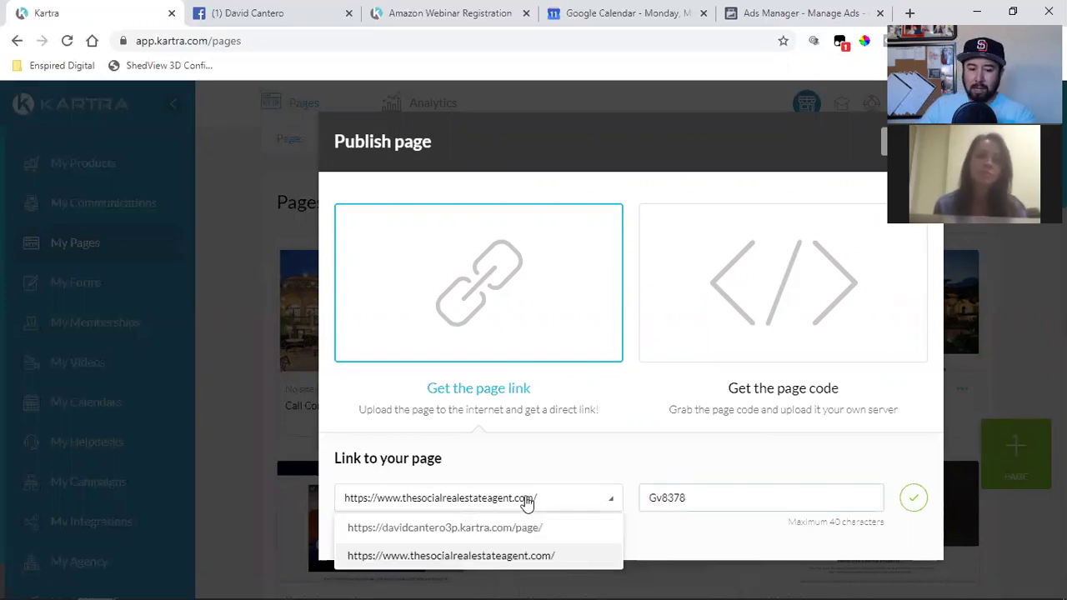
click(450, 533)
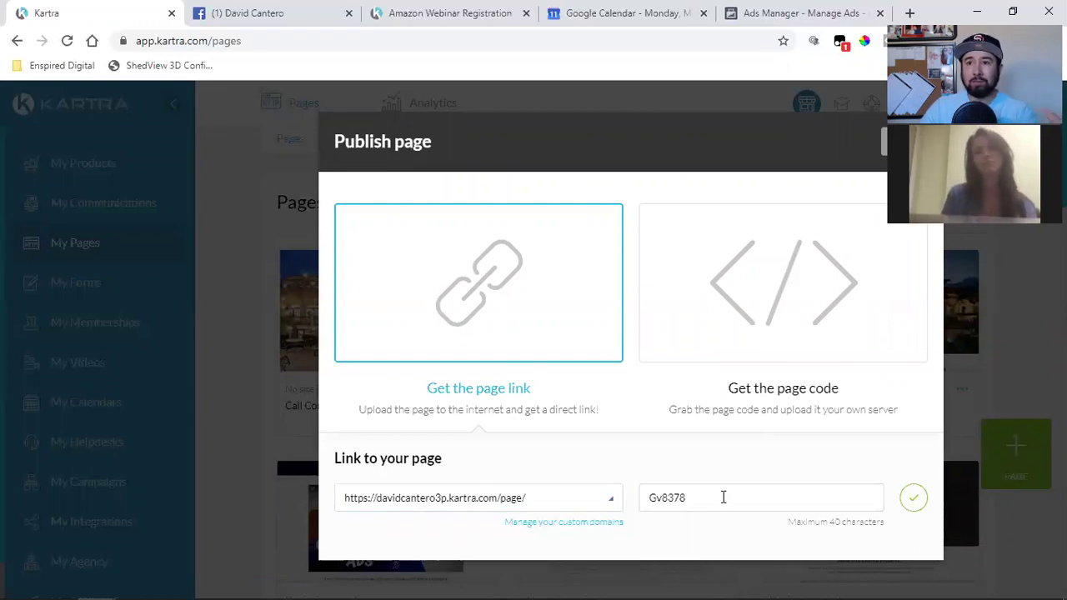
click(505, 503)
click(433, 557)
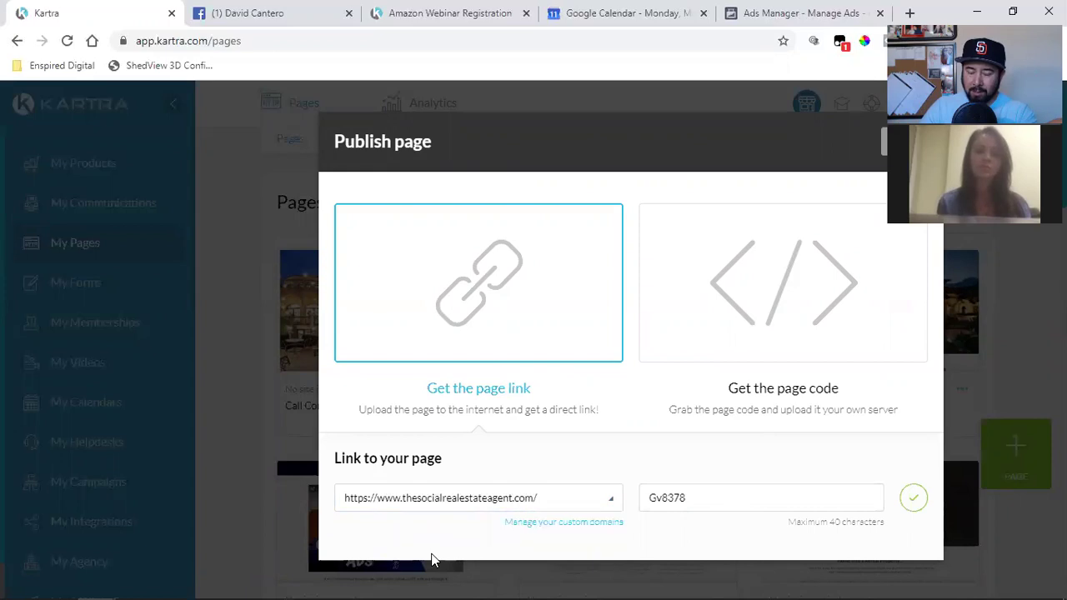
click(448, 510)
click(440, 525)
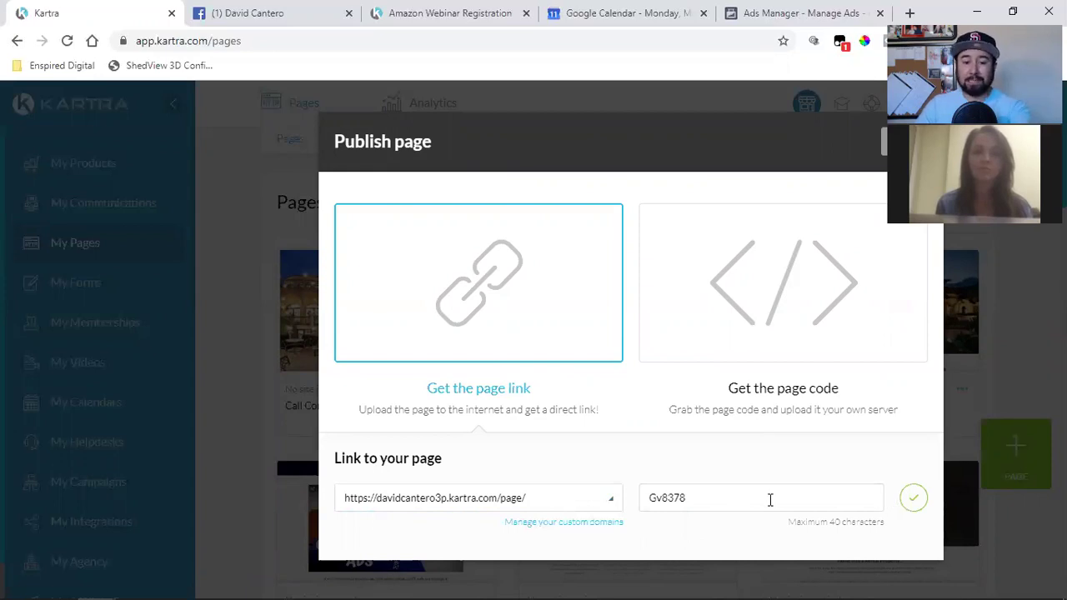
click(463, 507)
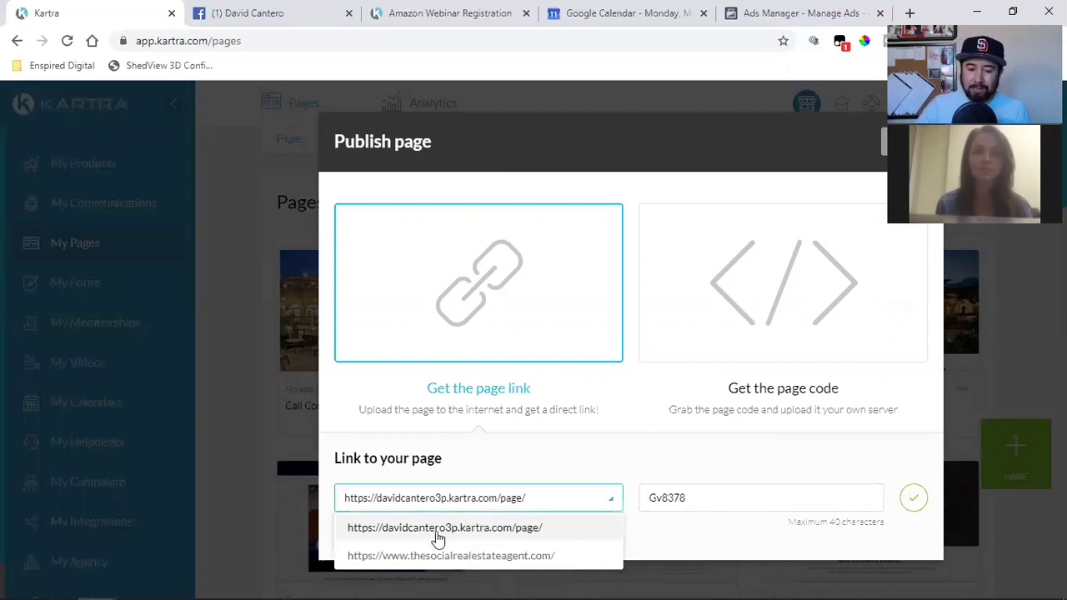
click(438, 537)
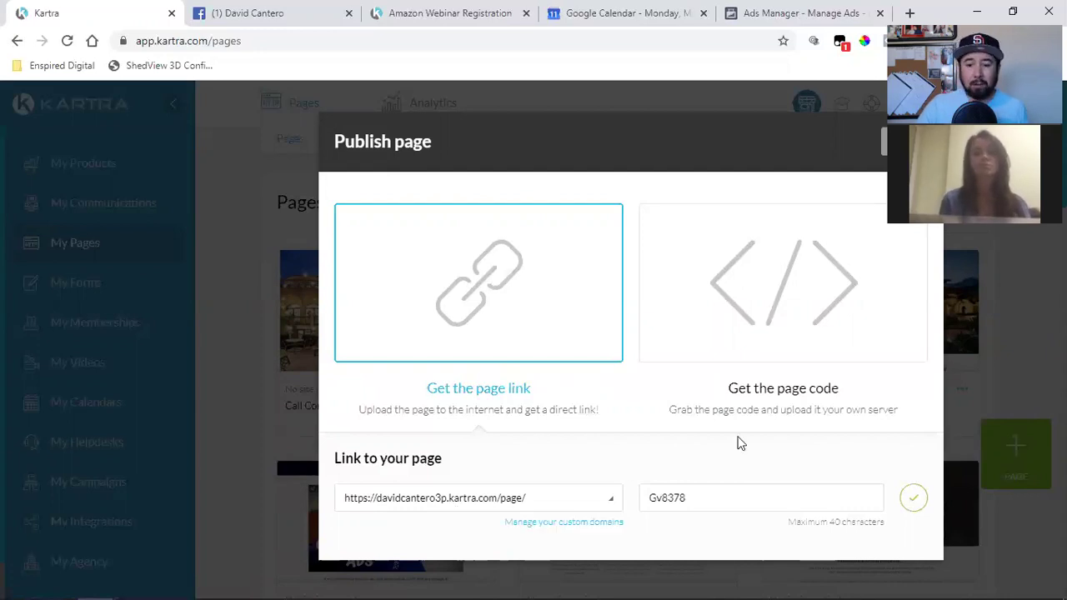
click(884, 143)
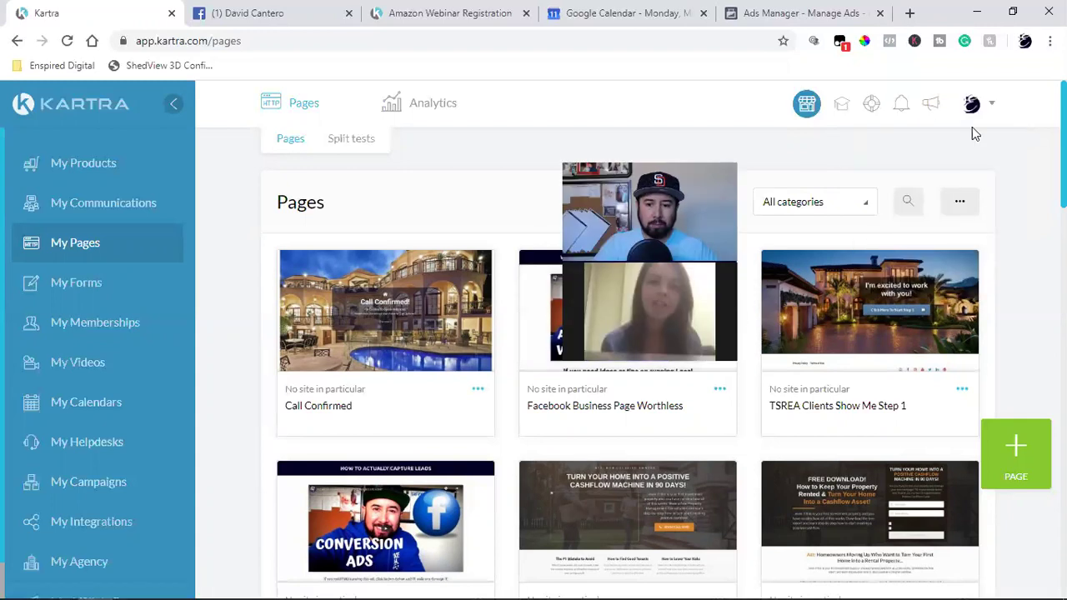
Step: View the custom domains in the Kartra account settings and return to the pages list
click(977, 108)
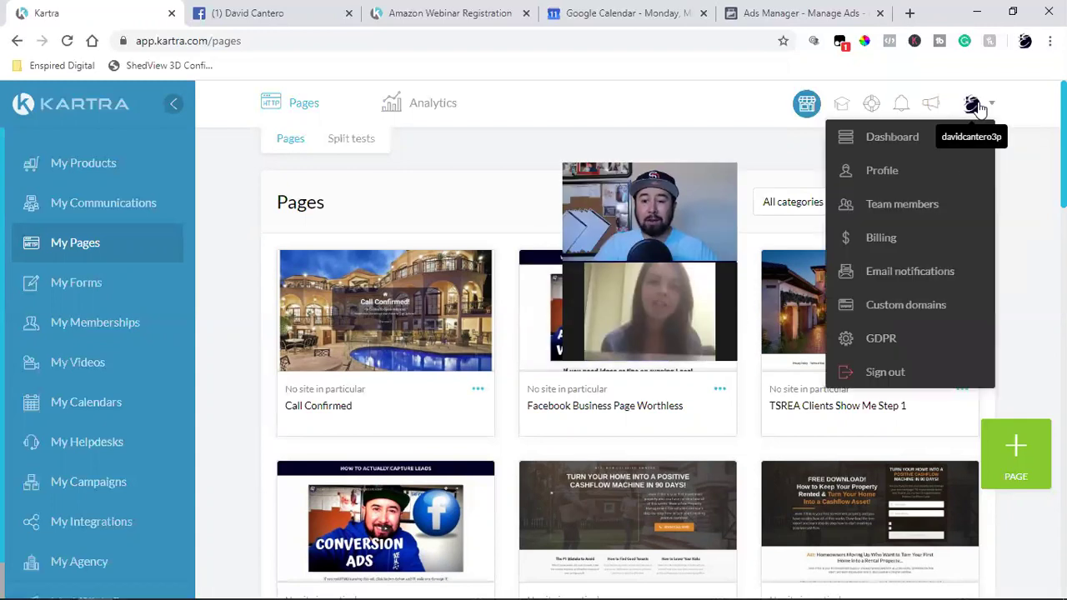
click(906, 306)
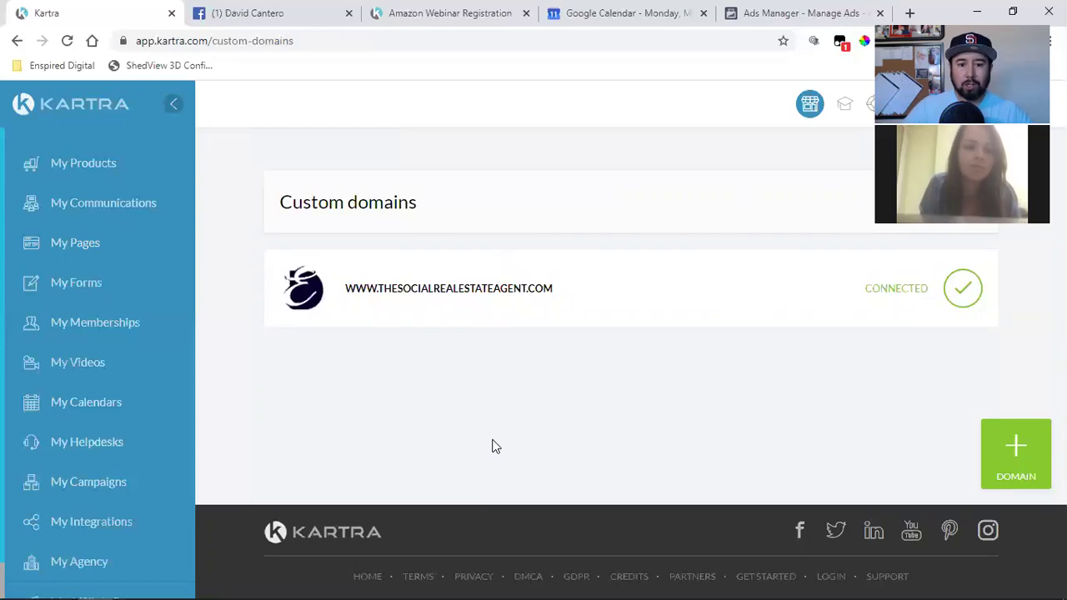
click(93, 250)
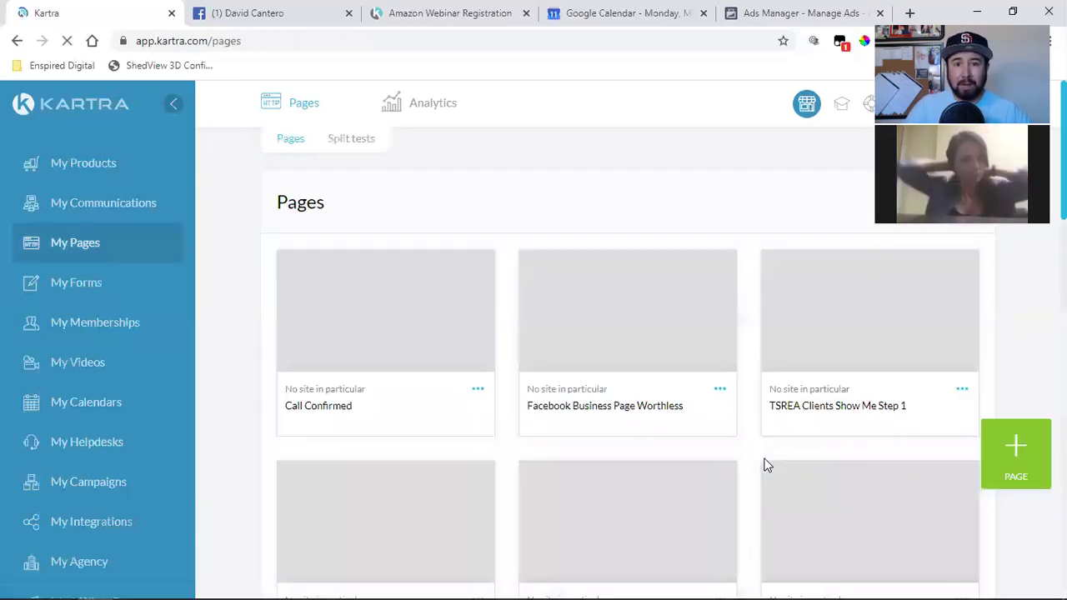
Step: Bring up the published link of the Facebook Business Page Worthless page
click(720, 392)
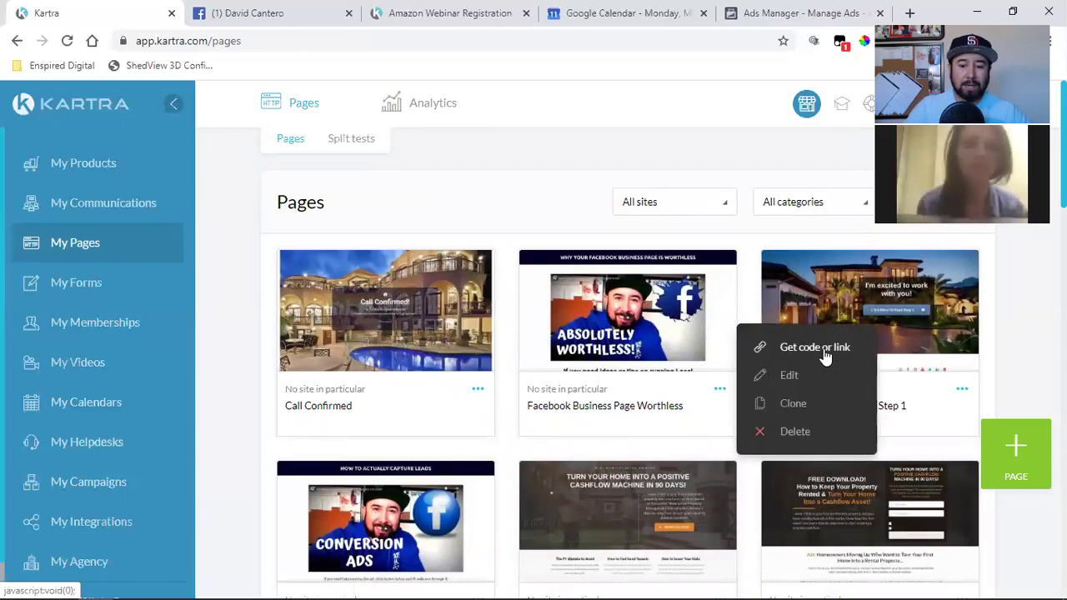
click(824, 355)
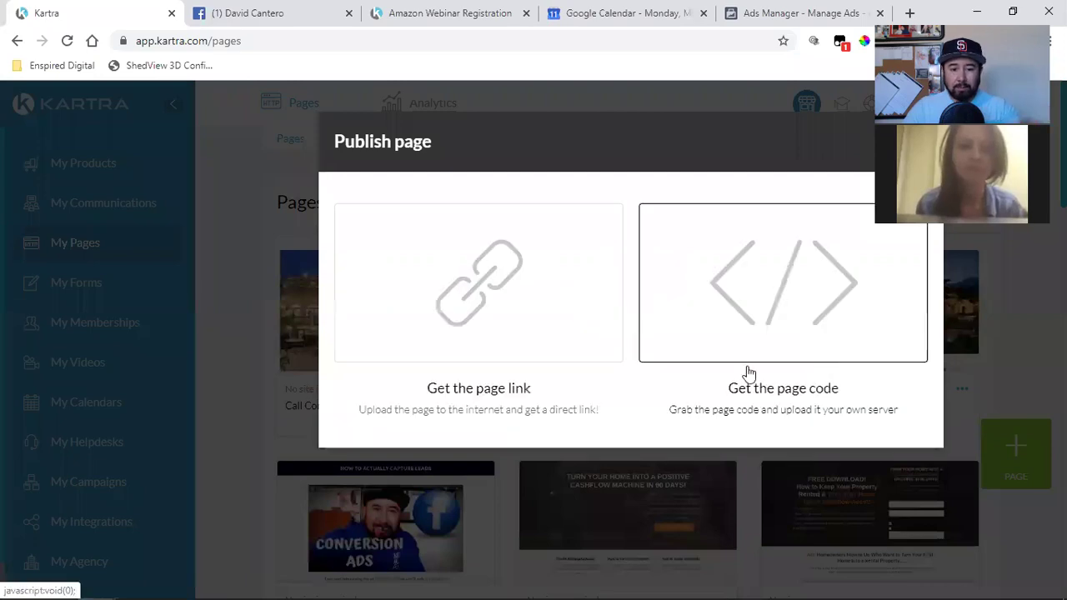
click(452, 321)
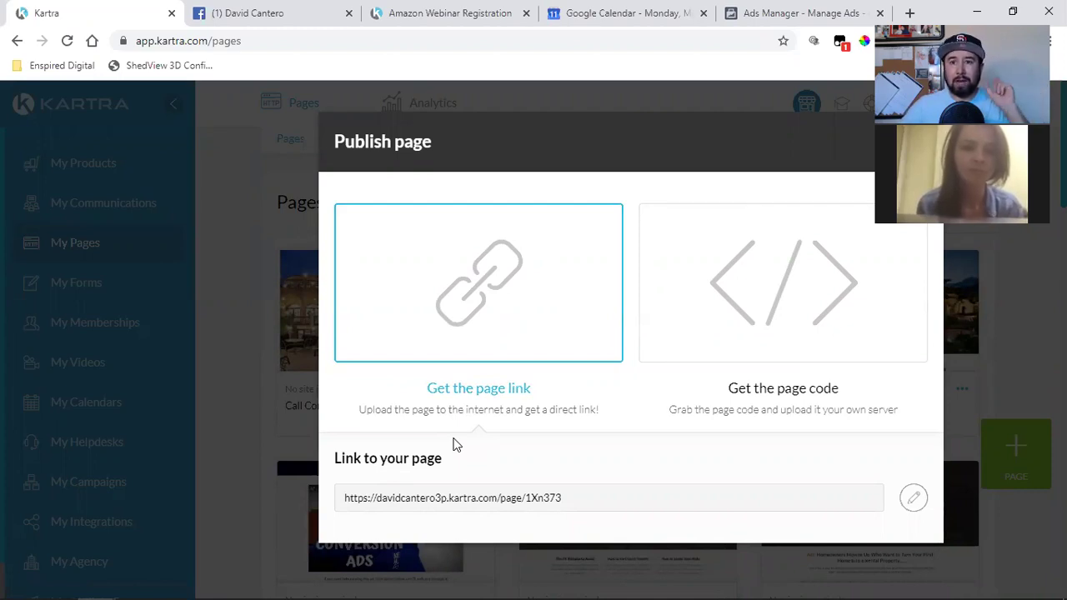
Step: Highlight the full link of the Facebook Business Page Worthless page to examine its domain, and close the publishing options
click(443, 500)
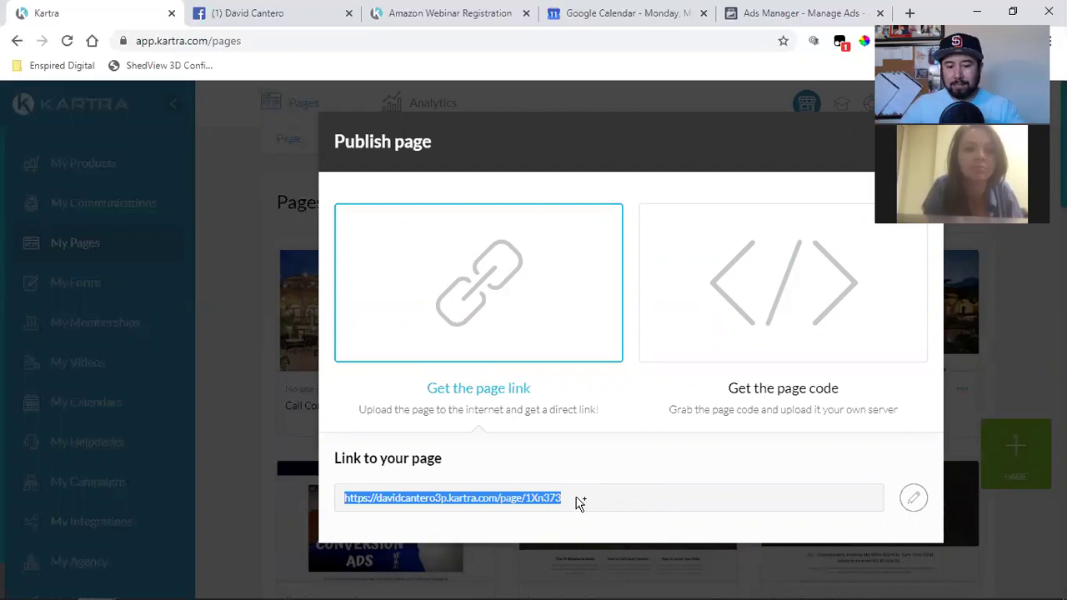
click(524, 500)
double_click(463, 501)
click(462, 501)
triple_click(463, 502)
click(463, 501)
triple_click(463, 502)
click(463, 502)
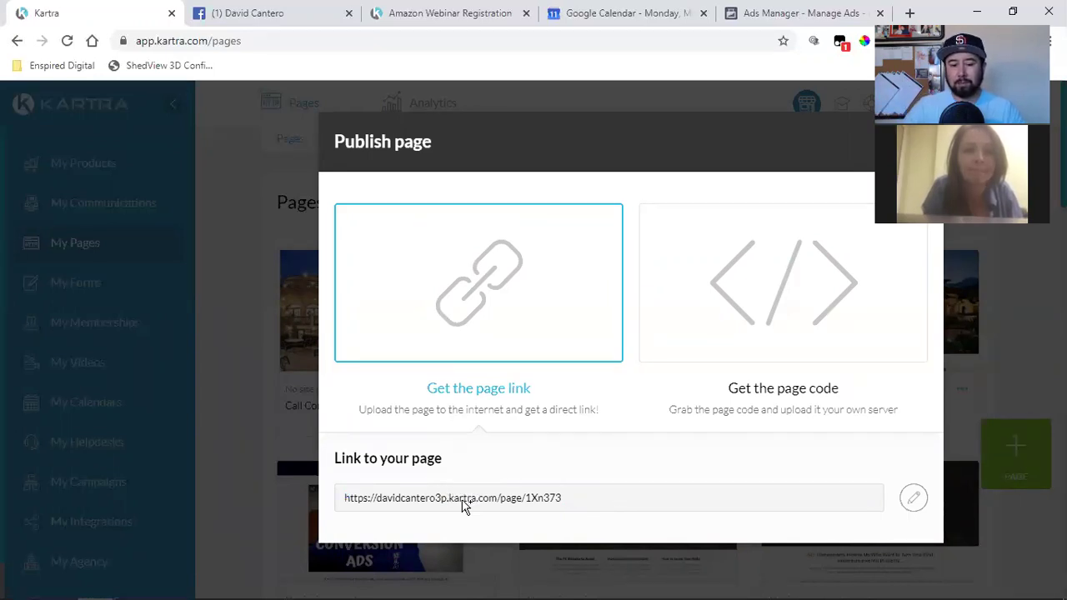
triple_click(464, 502)
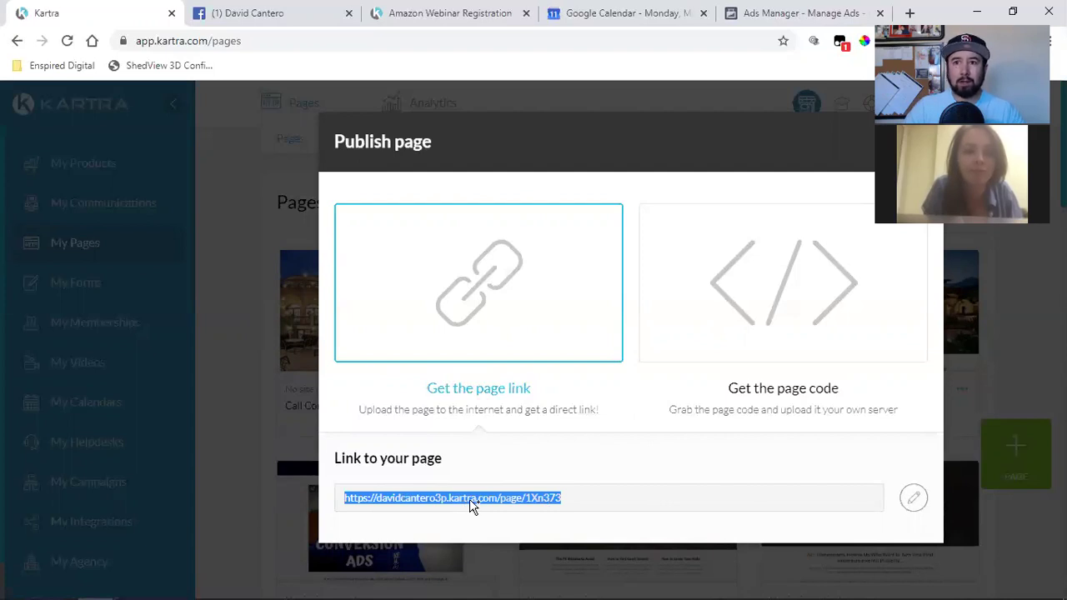
click(267, 271)
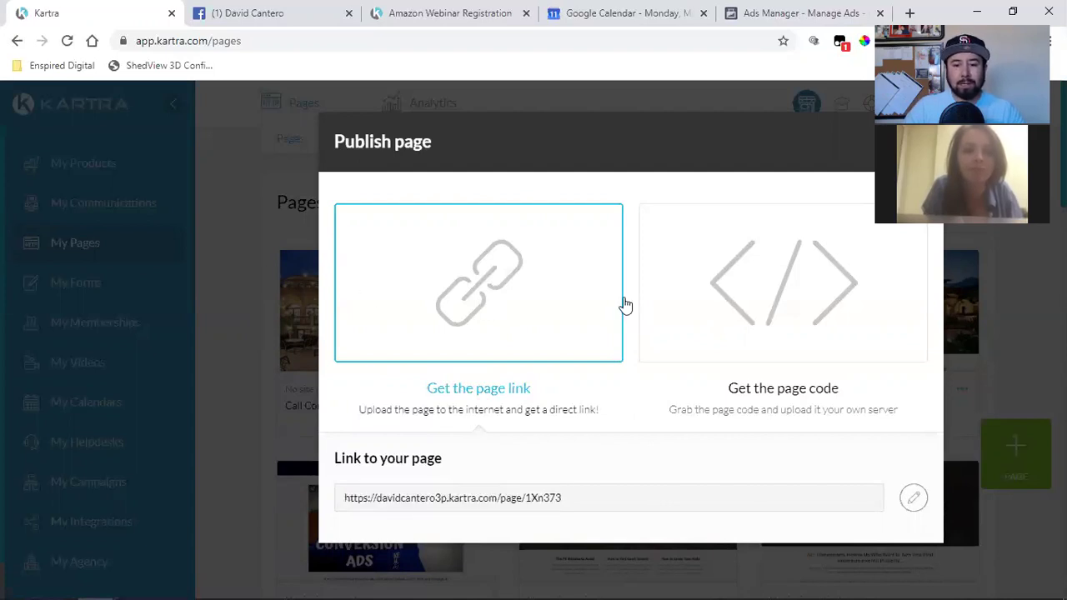
click(921, 142)
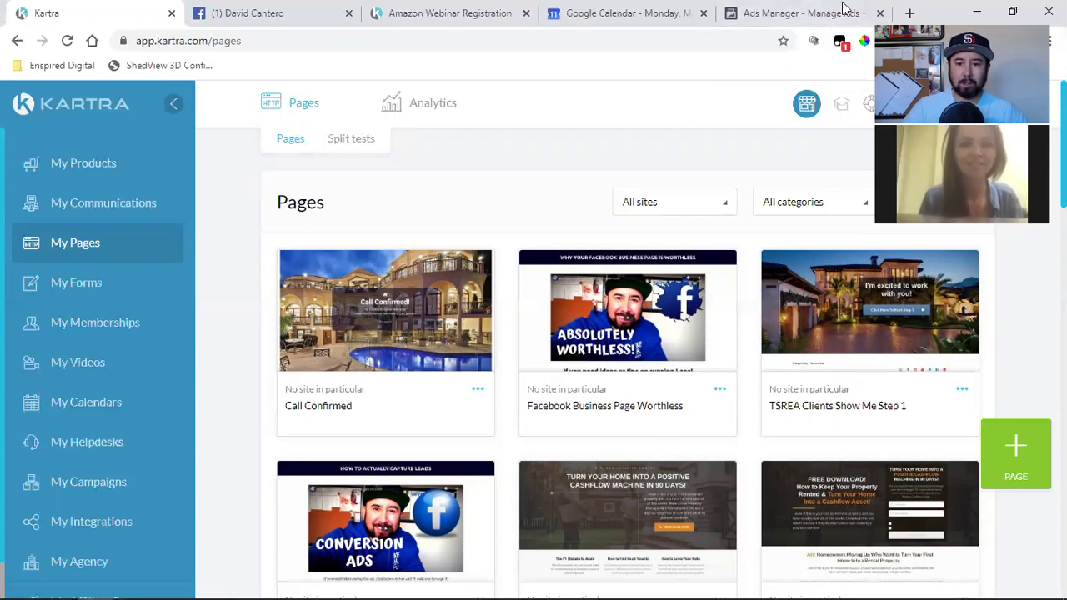
Step: Switch from Kartra to the Ads Manager page and replace it with the bookmarked Enspired Digital YouTube channel, leaving the unsaved campaign
click(792, 13)
click(62, 65)
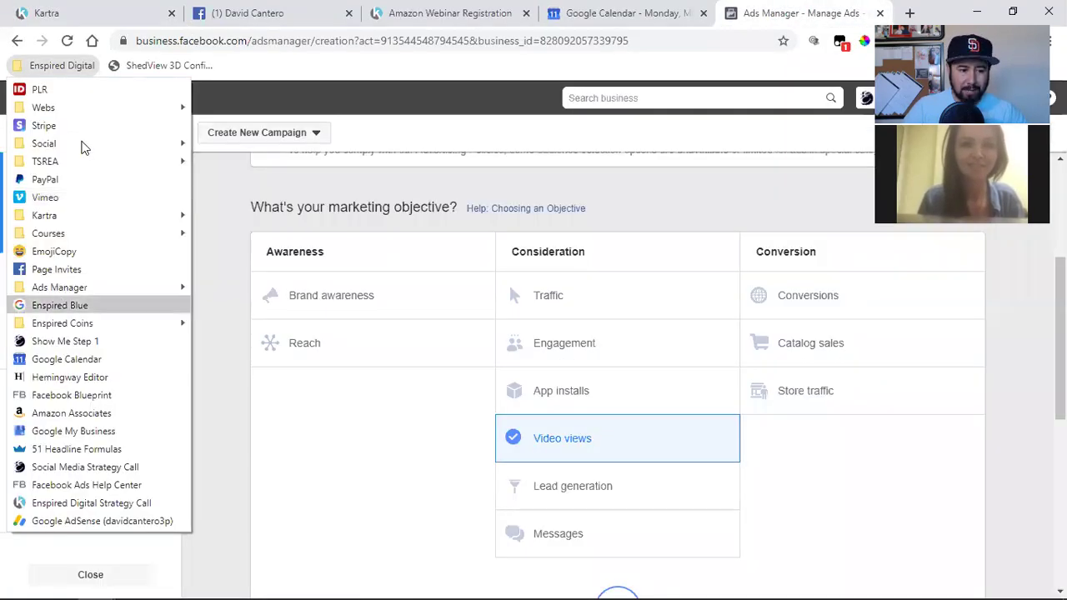
mouse_move(115, 148)
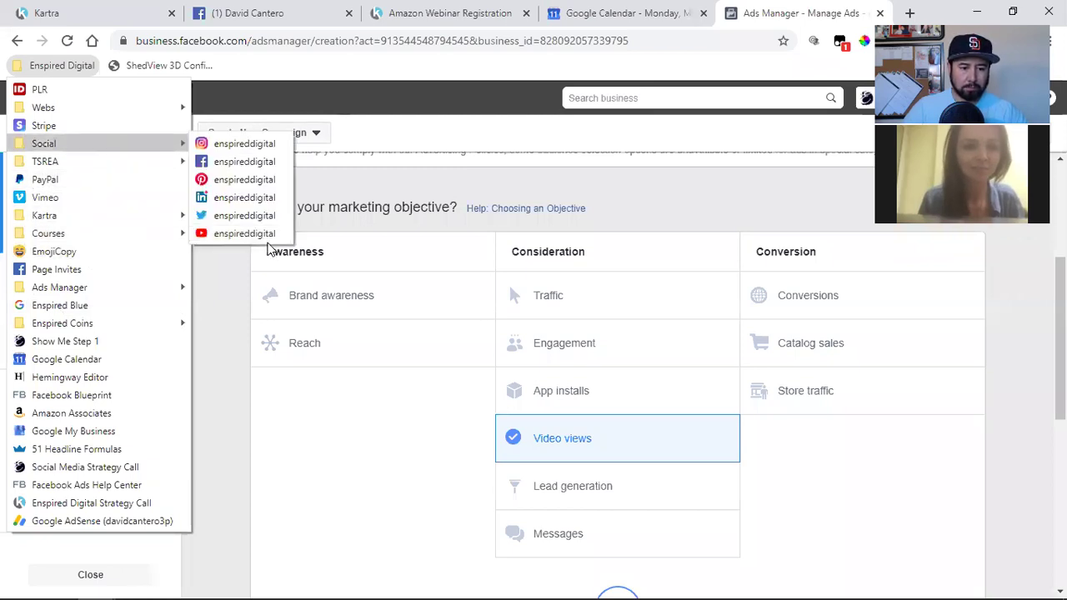
click(250, 233)
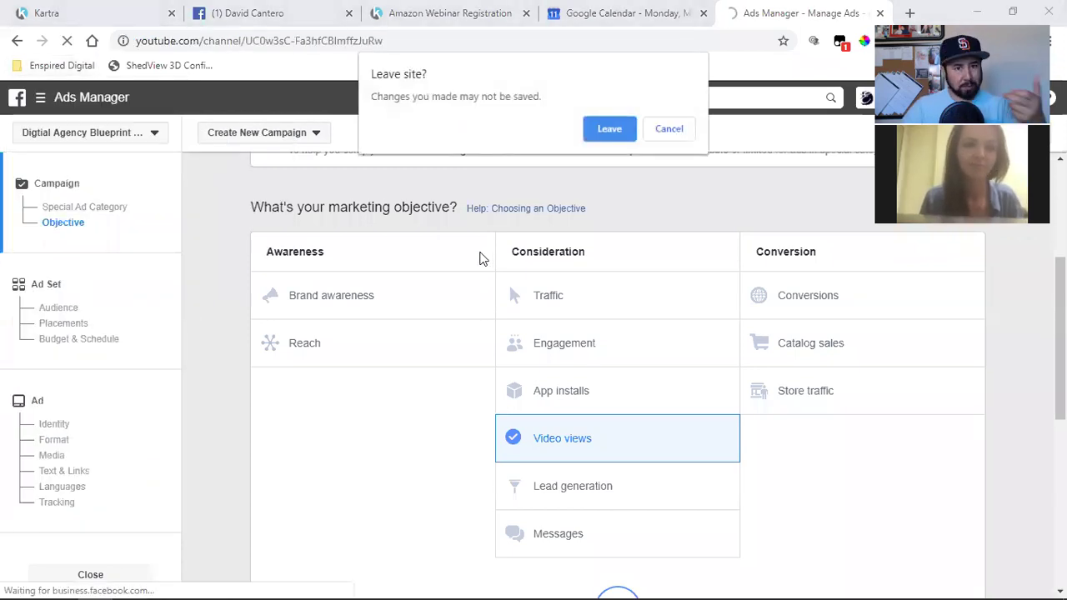
click(611, 134)
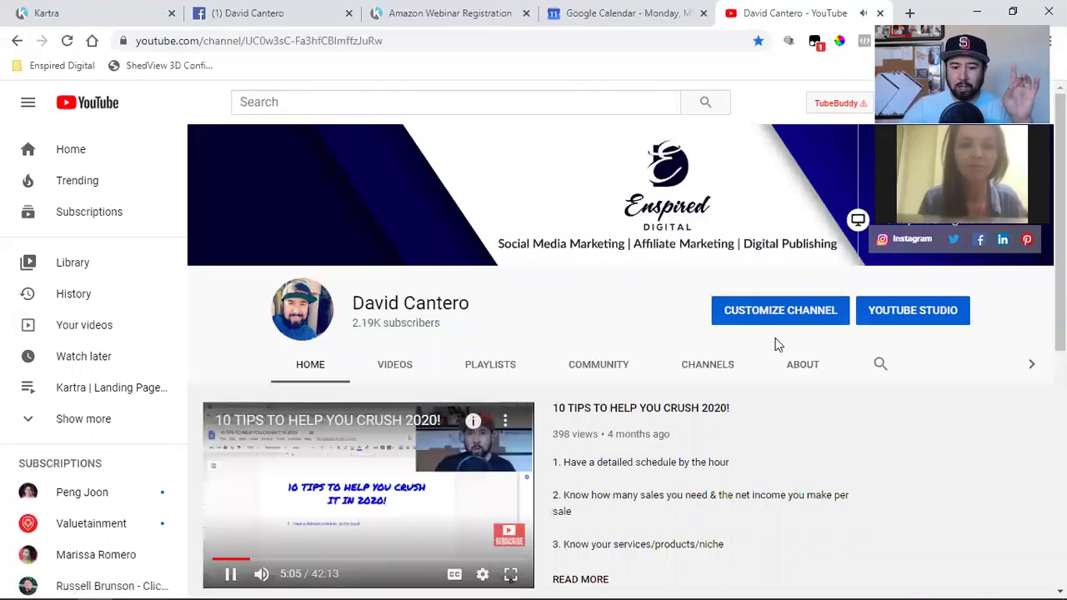
Step: Bring up the channel's uploaded videos in YouTube Studio and examine the scheduled visibility of the May 19, 2020 video
click(789, 315)
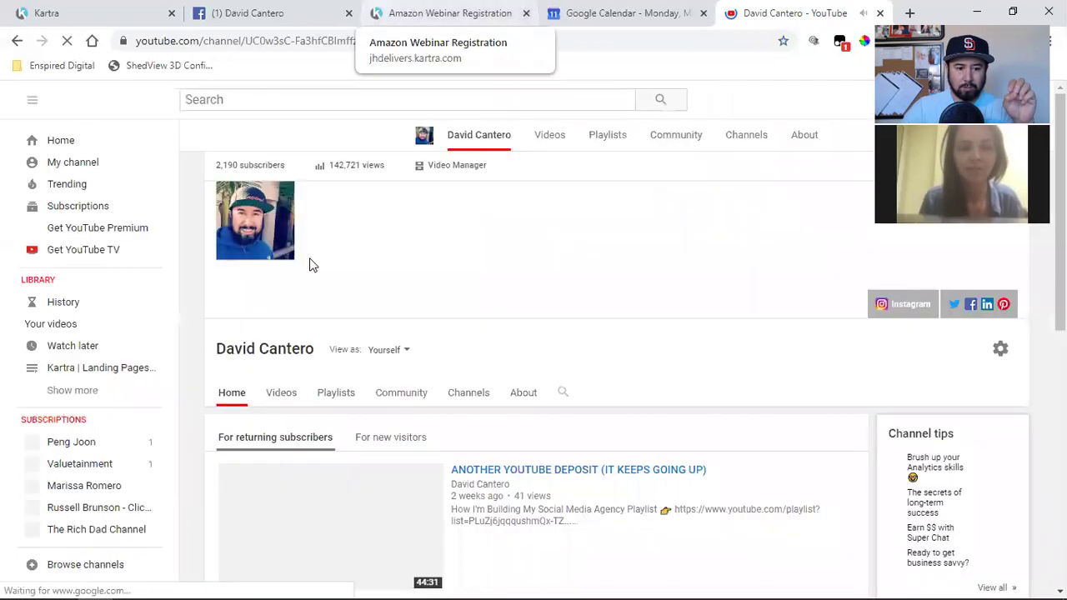
click(450, 171)
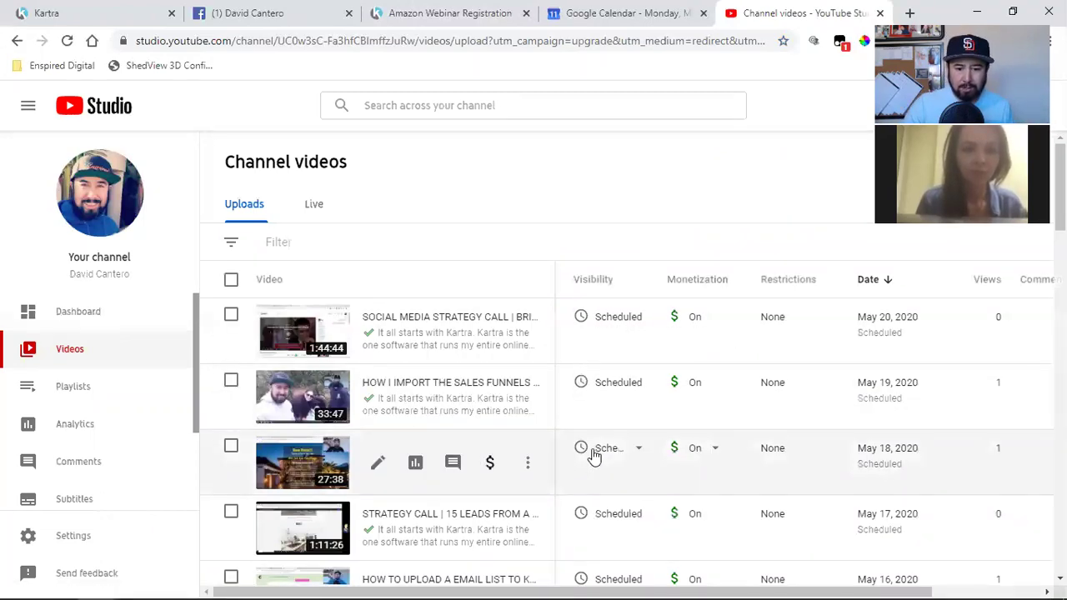
mouse_move(593, 456)
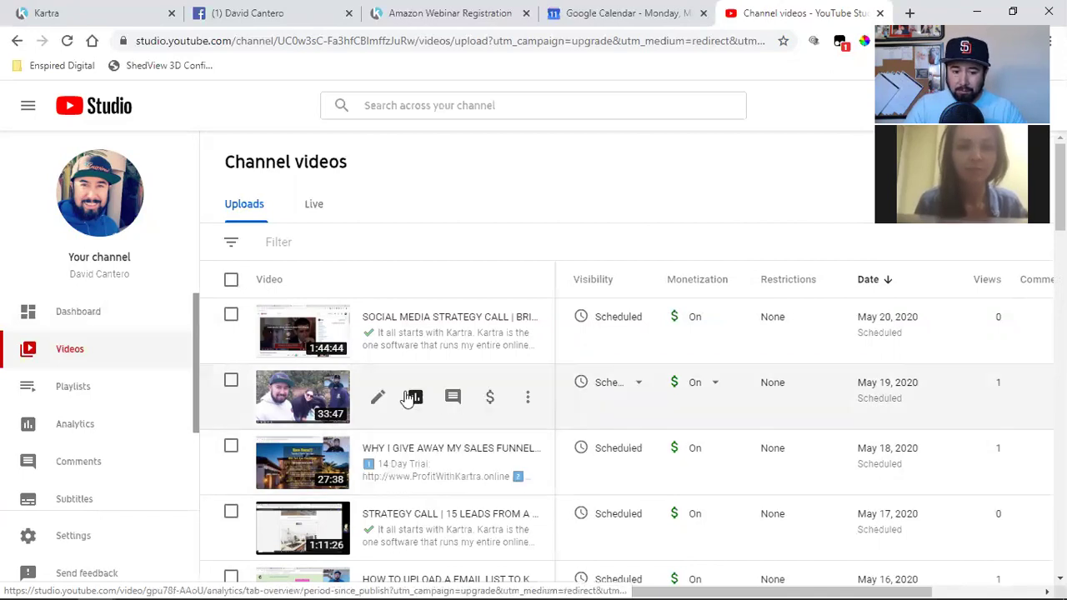
mouse_move(605, 390)
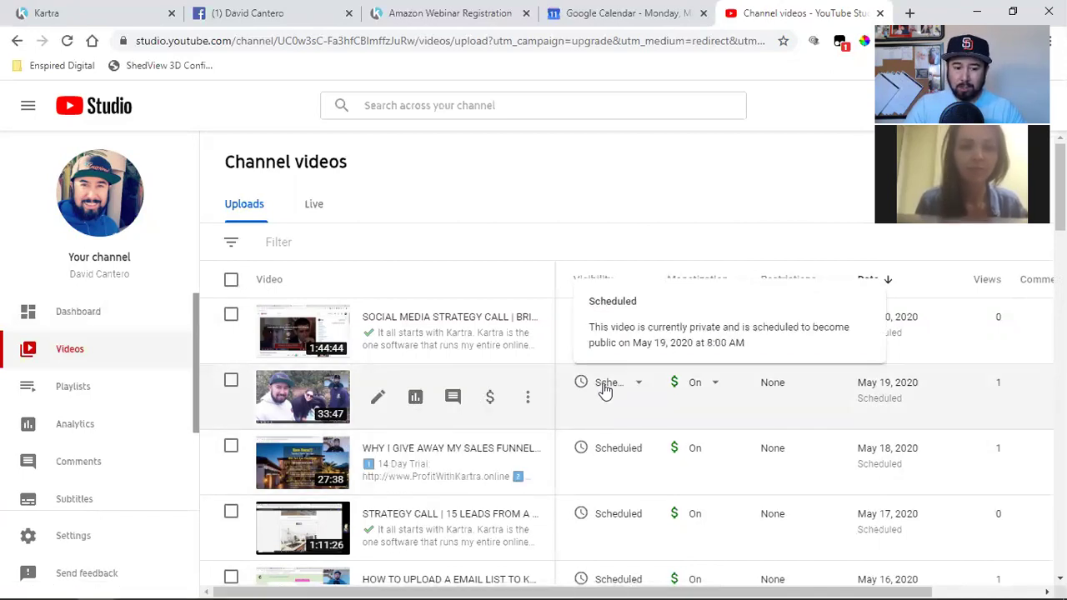